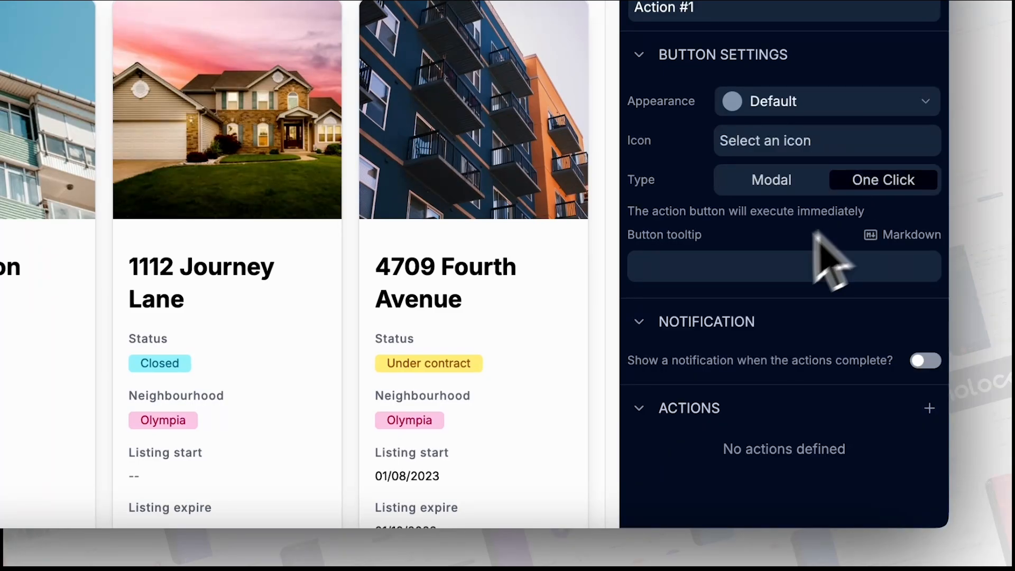
# - Set the button Type back to Modal and add a Navigate to action
pyautogui.click(761, 182)
pyautogui.scroll(-2, 689, 276)
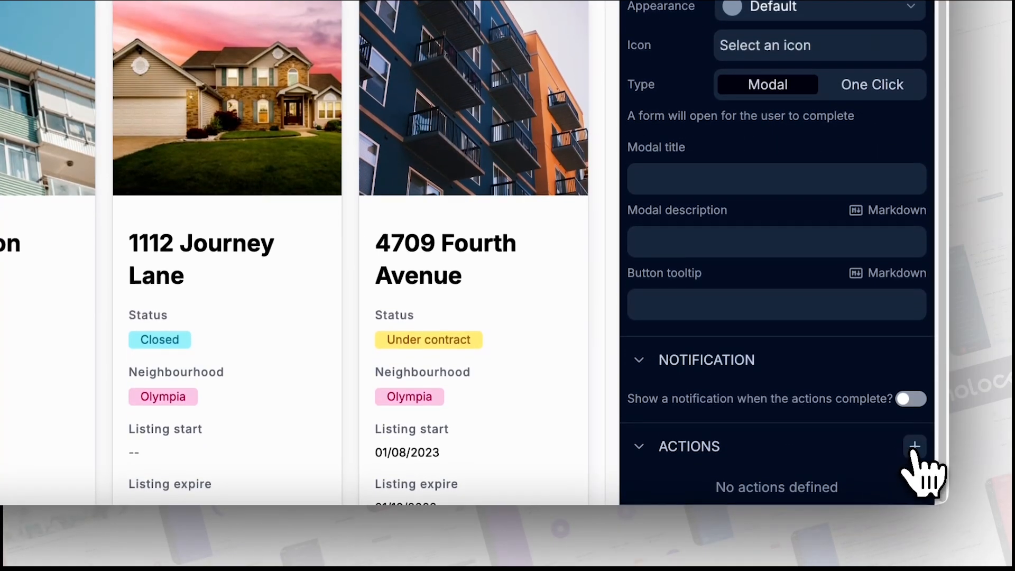
pyautogui.click(915, 470)
pyautogui.click(812, 454)
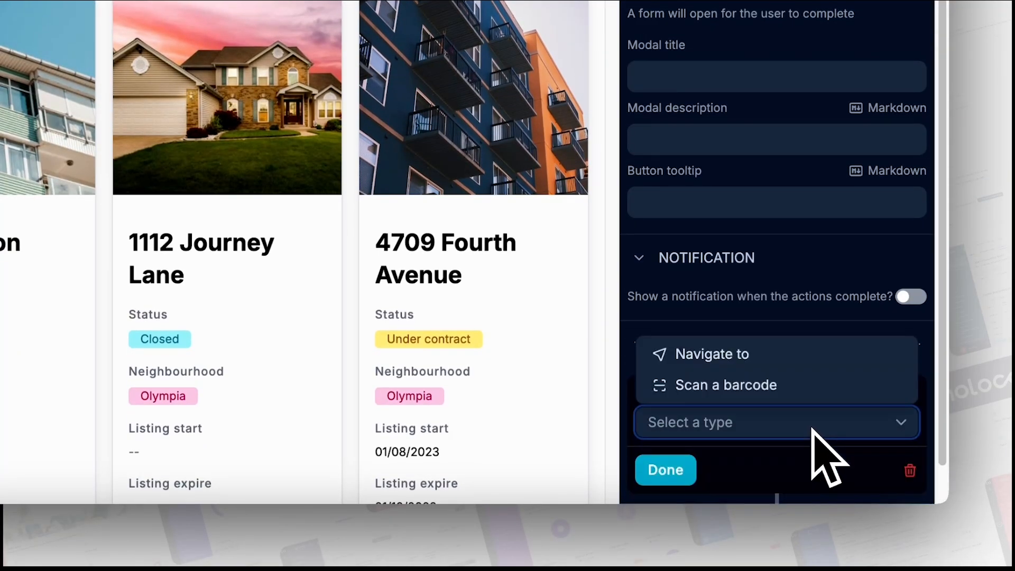
pyautogui.click(790, 357)
# - Set the Navigate to link type to Page and target the Properties page
pyautogui.scroll(-2, 771, 449)
pyautogui.scroll(-2, 771, 450)
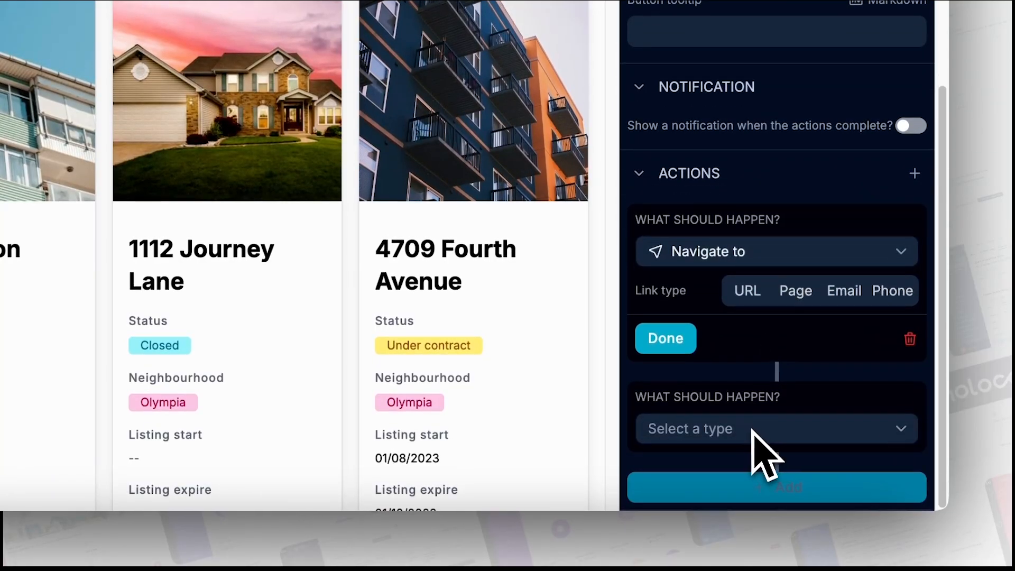
pyautogui.click(754, 431)
pyautogui.click(747, 299)
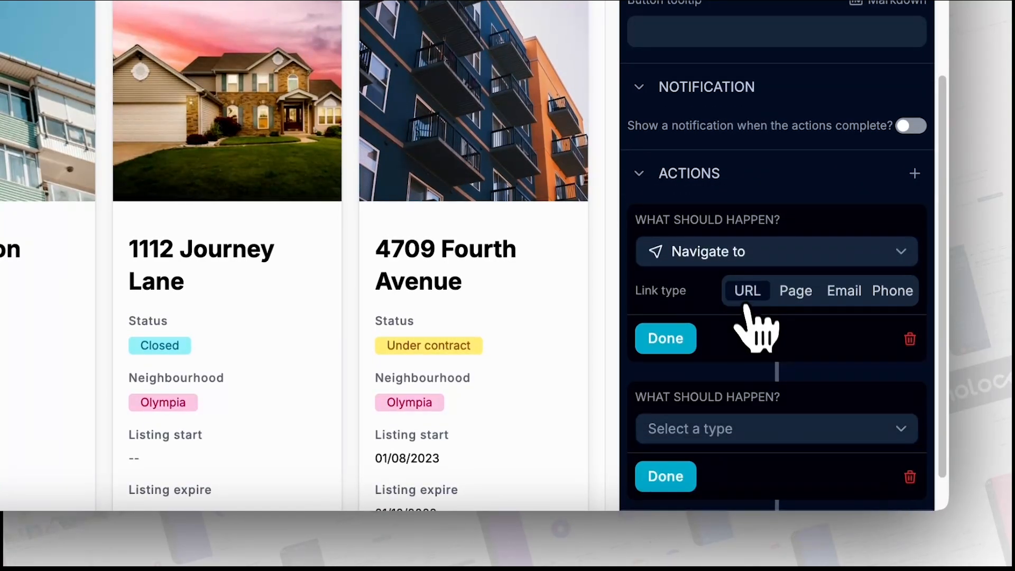
pyautogui.click(796, 297)
pyautogui.click(846, 293)
pyautogui.click(892, 295)
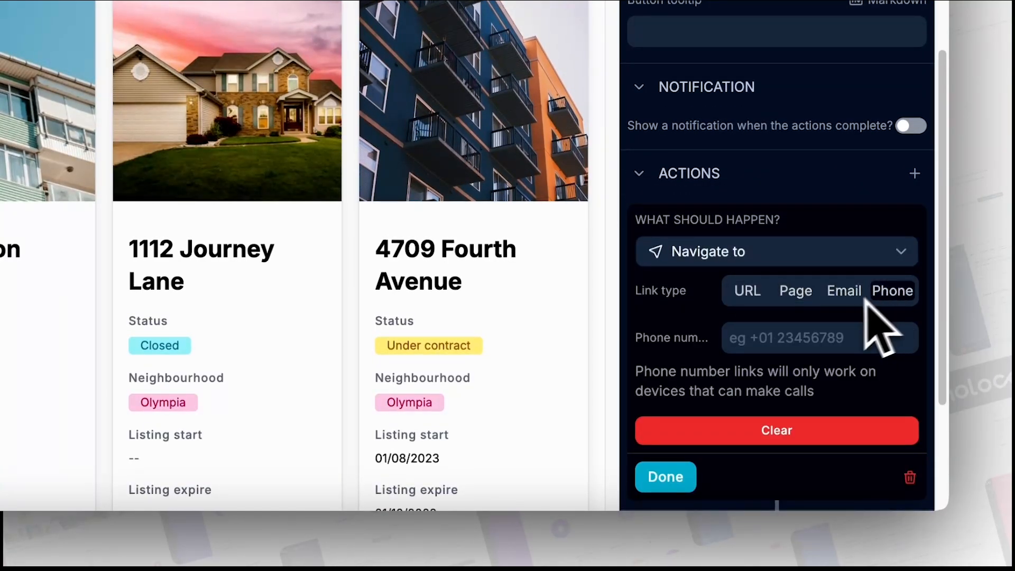
pyautogui.click(798, 296)
pyautogui.click(798, 338)
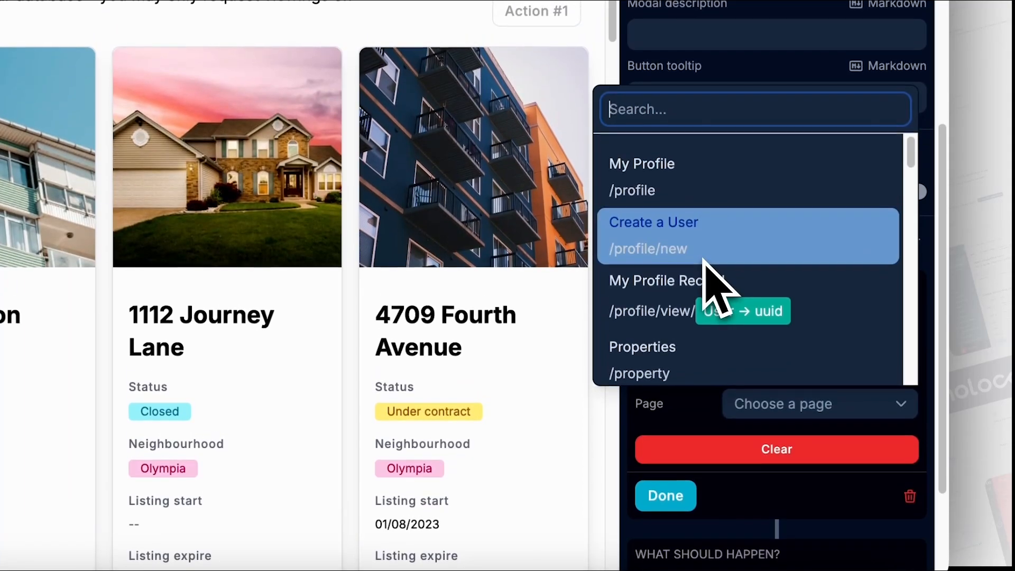
pyautogui.click(702, 365)
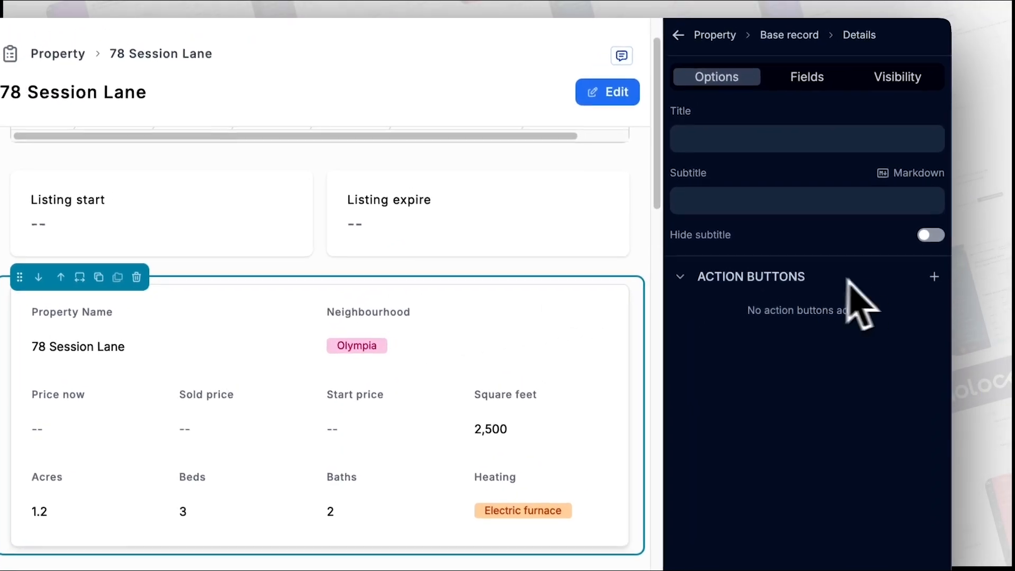
# - Add an action button to the details section with the orange Warning appearance
pyautogui.click(935, 277)
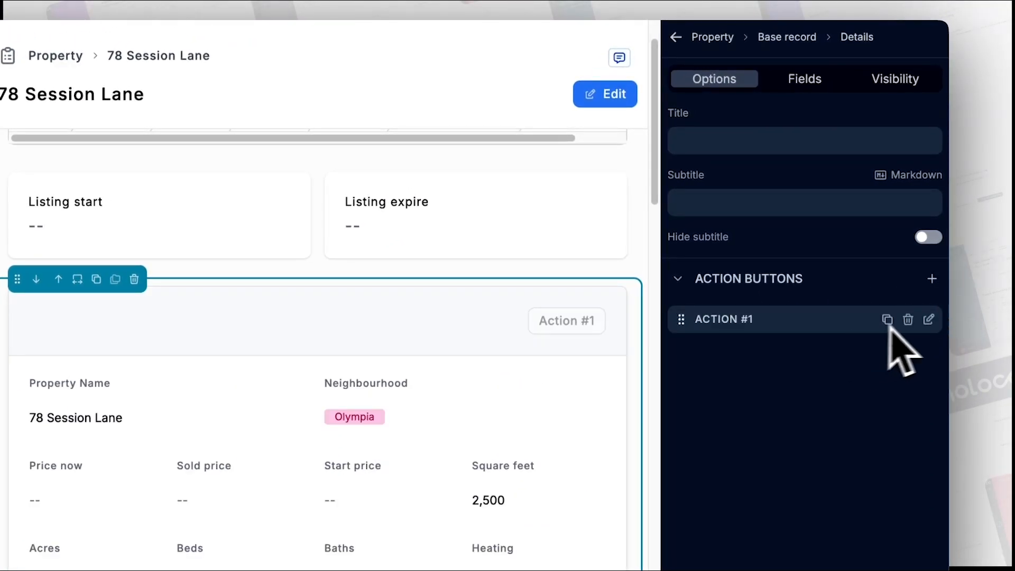
pyautogui.click(930, 321)
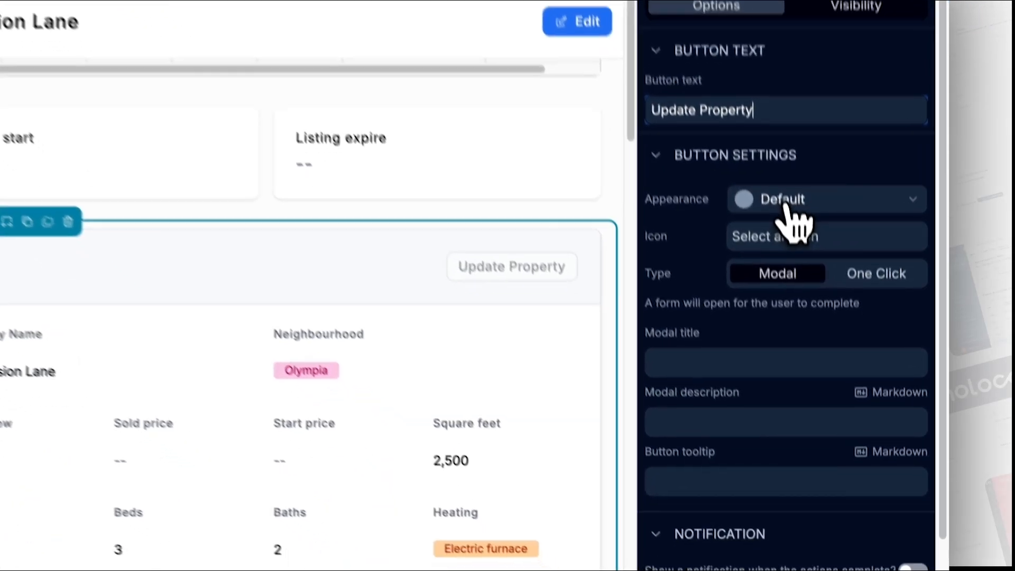
pyautogui.click(793, 260)
pyautogui.click(790, 370)
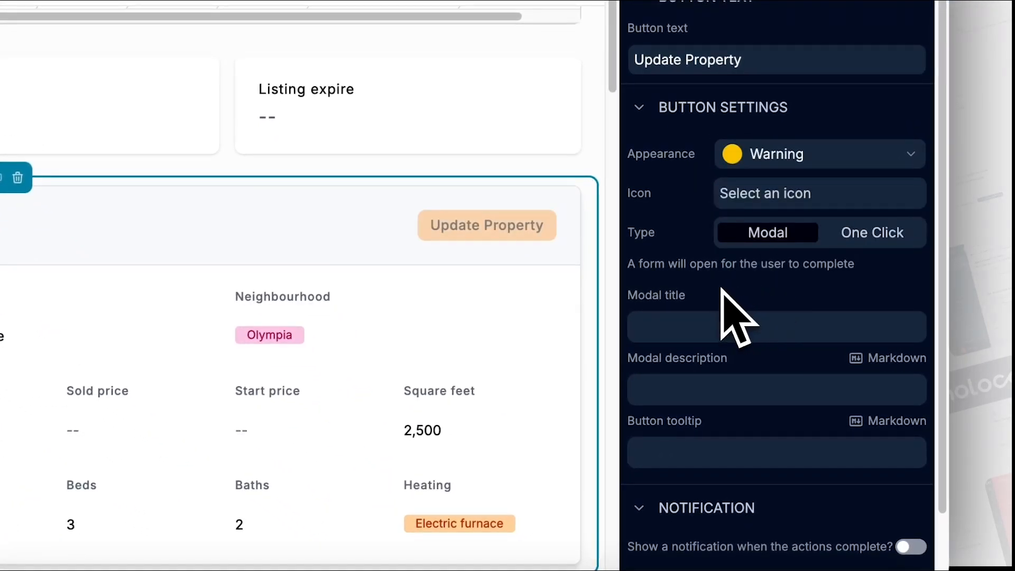
pyautogui.scroll(-2, 884, 479)
# - Give the button an Update a record action on This record and close its settings
pyautogui.click(916, 461)
pyautogui.scroll(-3, 809, 459)
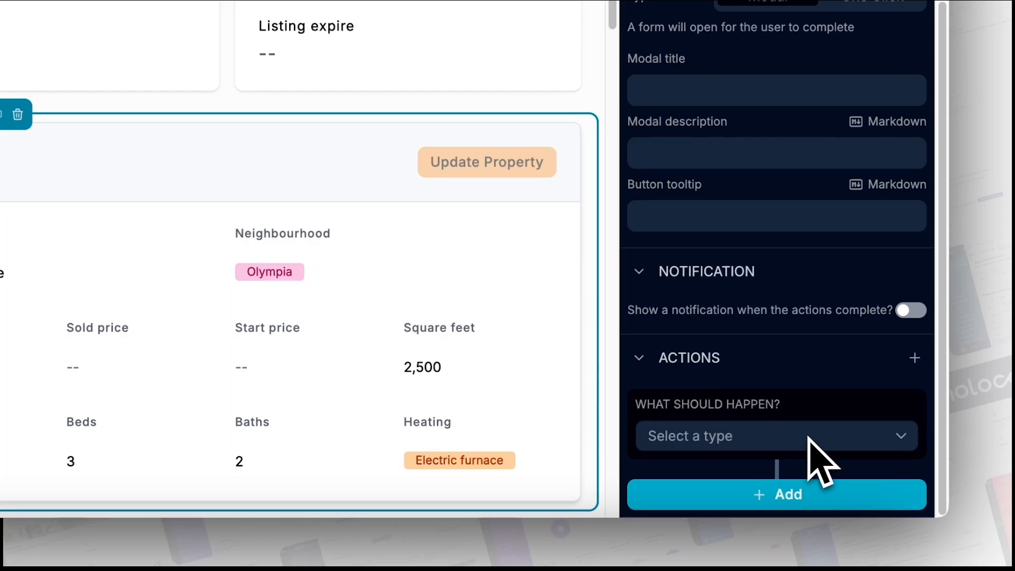
pyautogui.click(809, 439)
pyautogui.click(748, 192)
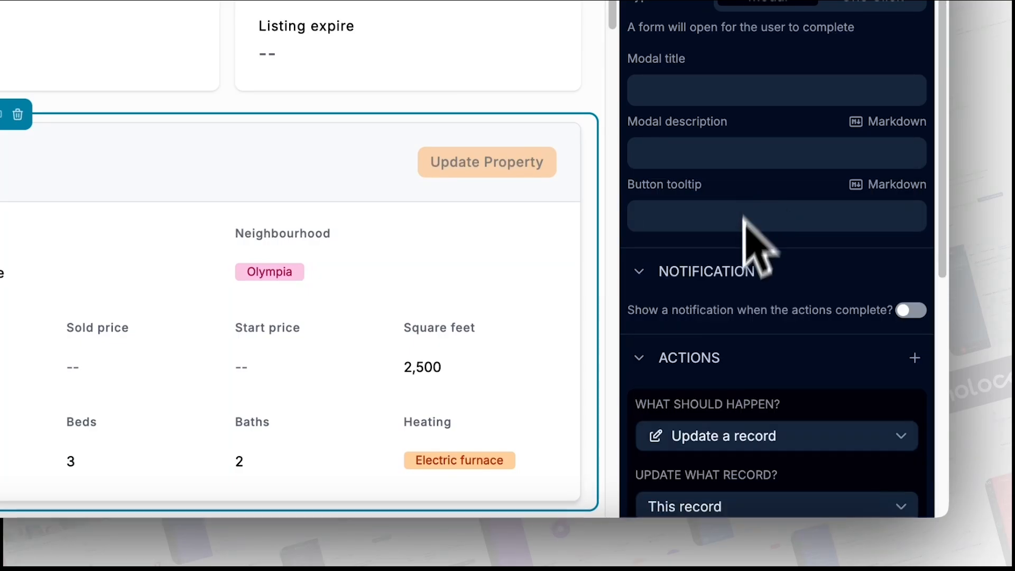
pyautogui.scroll(-4, 730, 363)
pyautogui.scroll(-3, 735, 338)
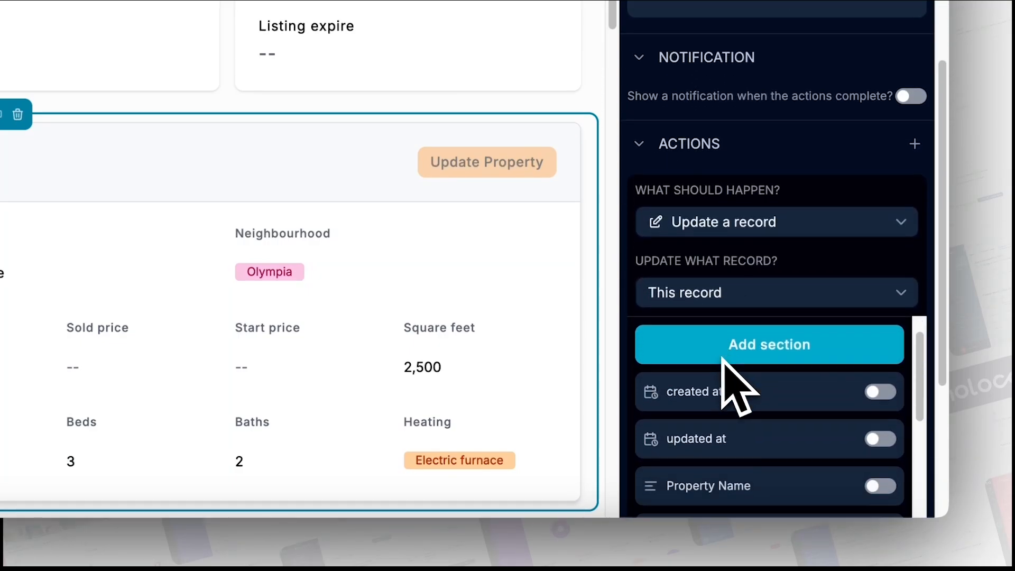
pyautogui.scroll(-4, 687, 365)
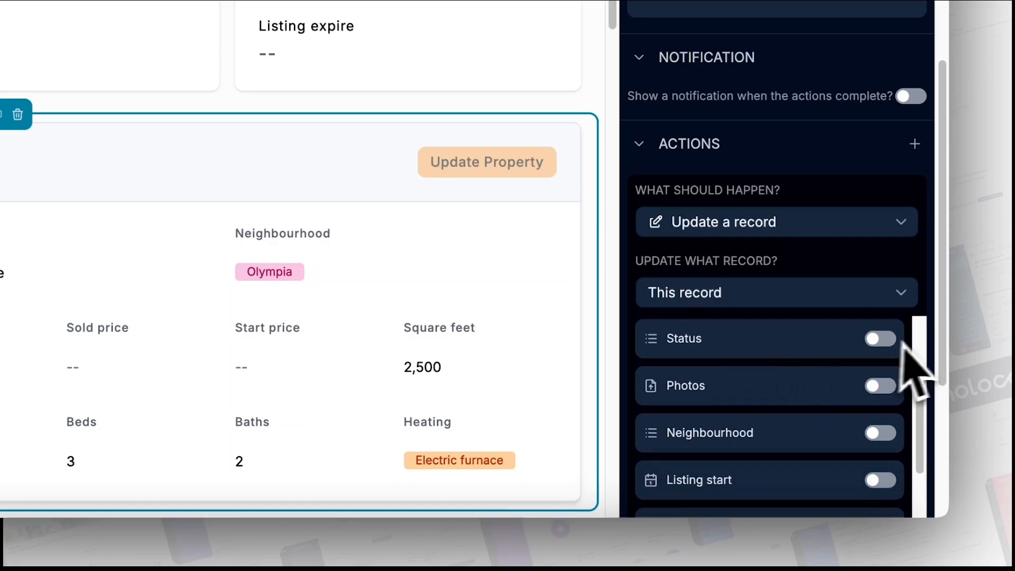
pyautogui.scroll(1, 899, 370)
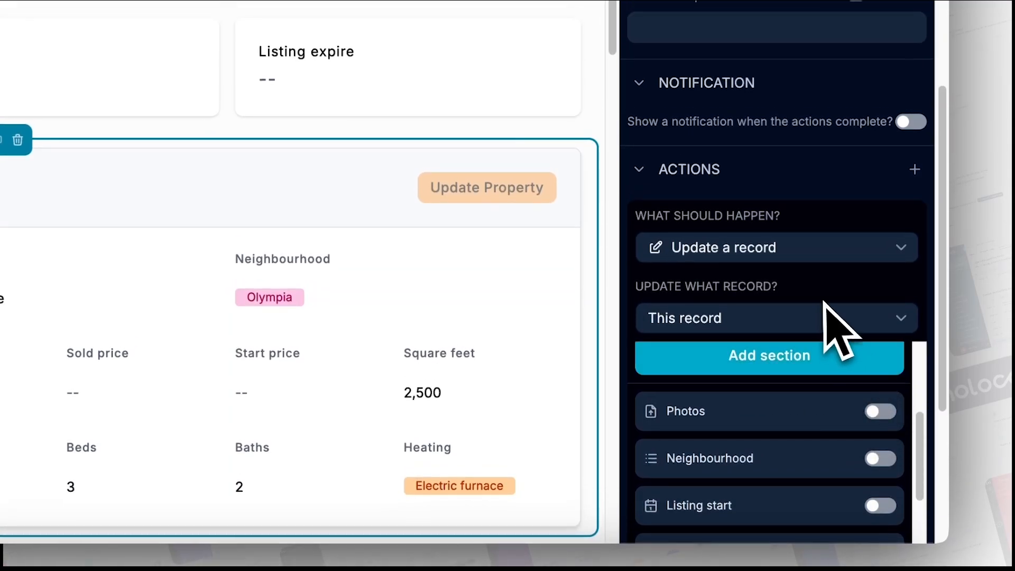
pyautogui.scroll(-5, 835, 325)
pyautogui.click(689, 463)
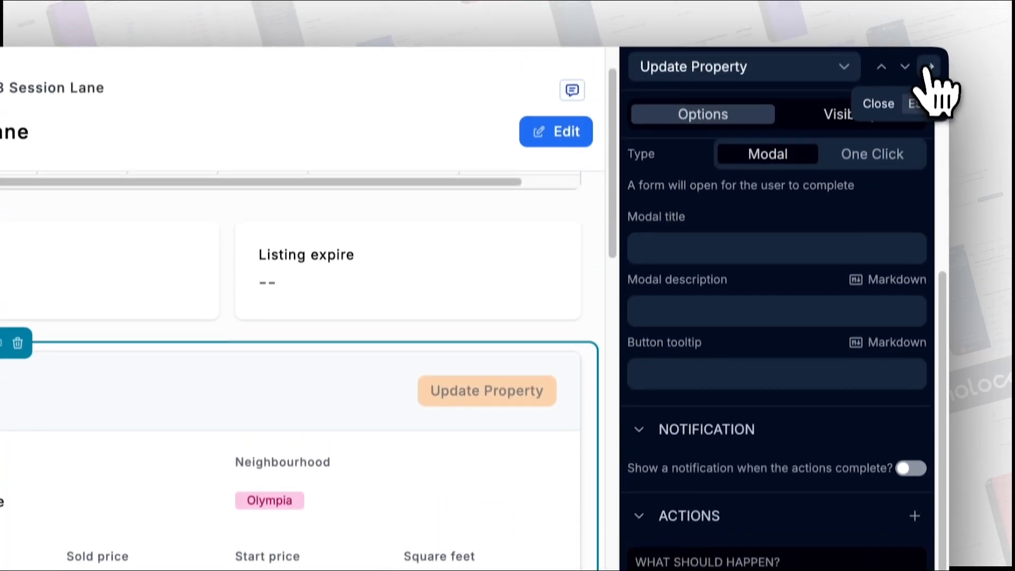
pyautogui.click(930, 85)
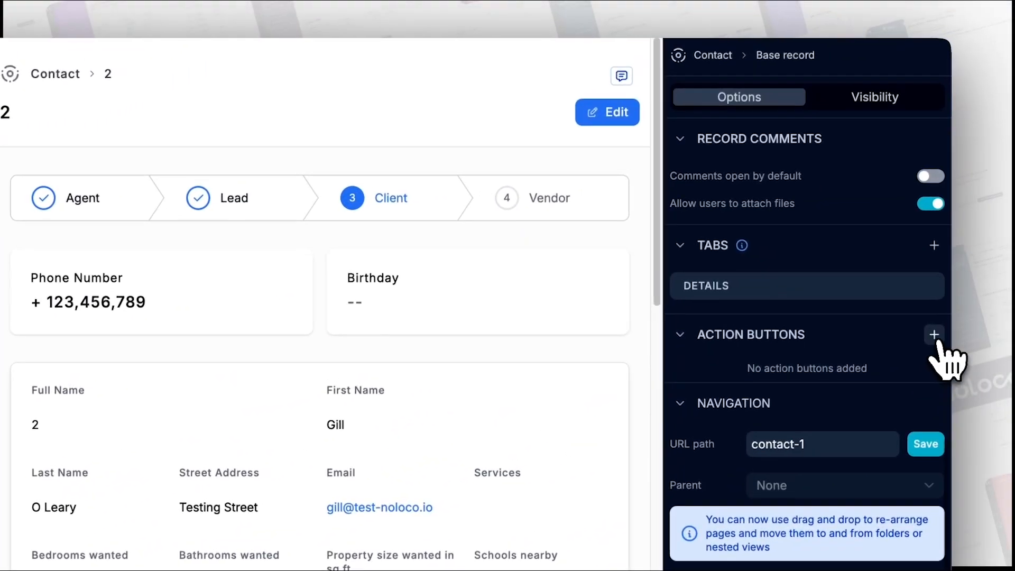
# - Add a green action button on the contact record that navigates to the Contacts page
pyautogui.click(934, 336)
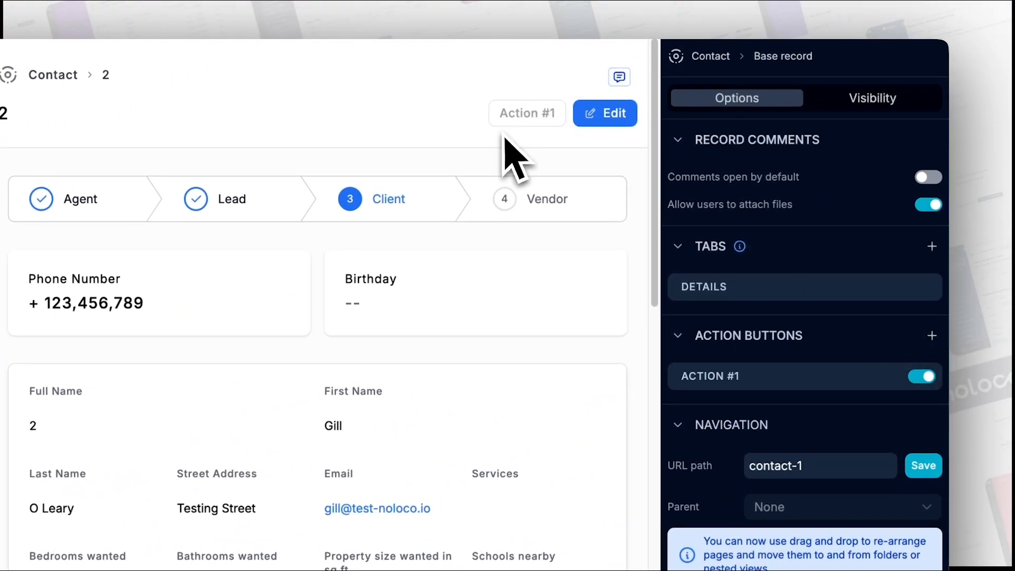
pyautogui.click(891, 377)
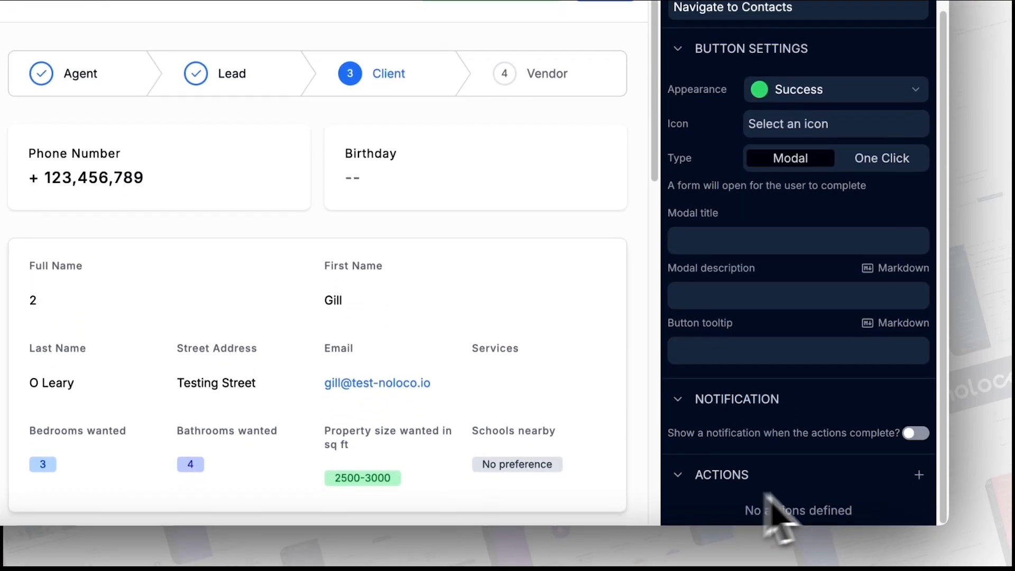
pyautogui.click(919, 467)
pyautogui.click(851, 456)
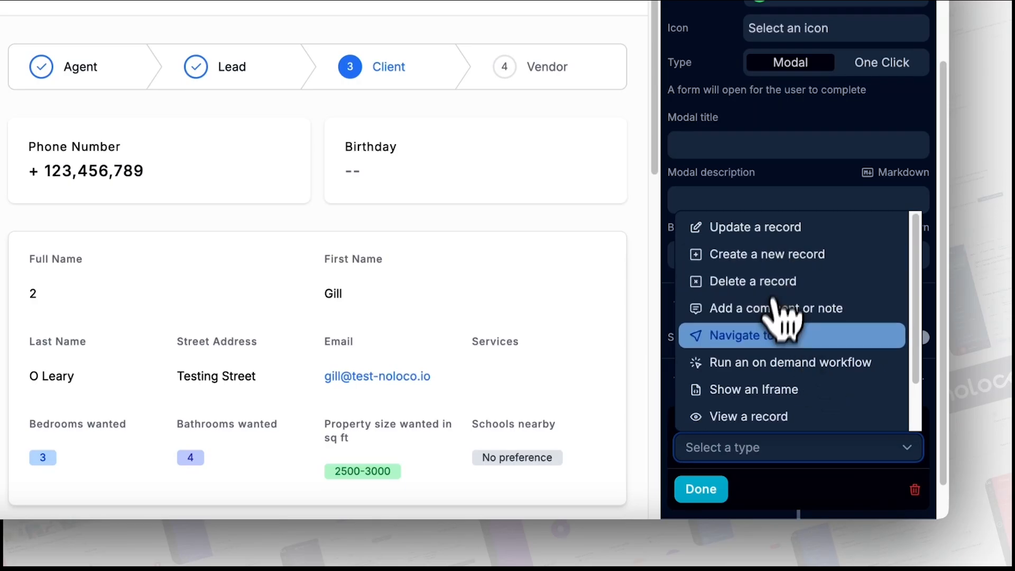
pyautogui.click(778, 336)
pyautogui.scroll(-2, 772, 380)
pyautogui.click(813, 408)
pyautogui.click(808, 446)
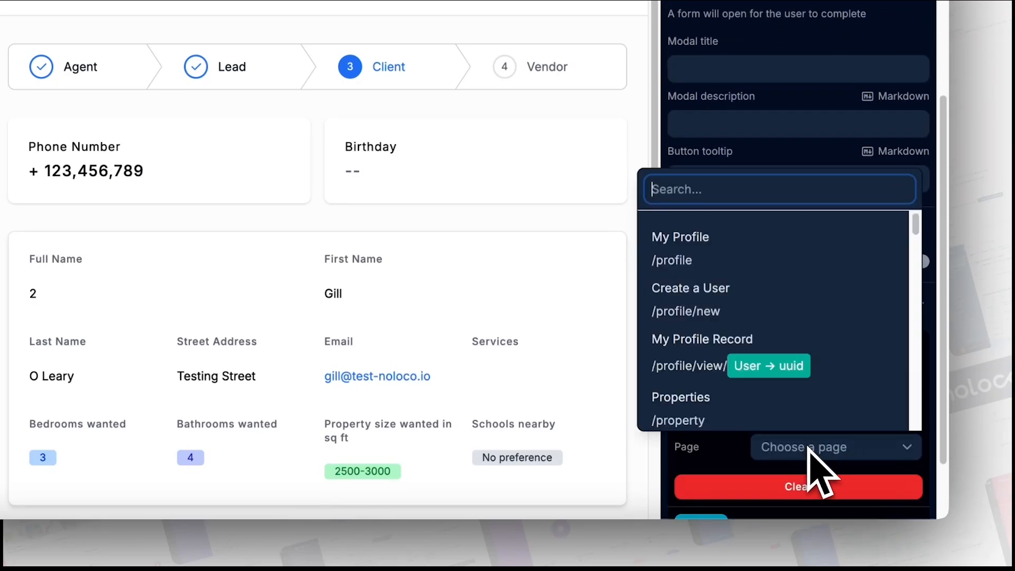
pyautogui.click(737, 376)
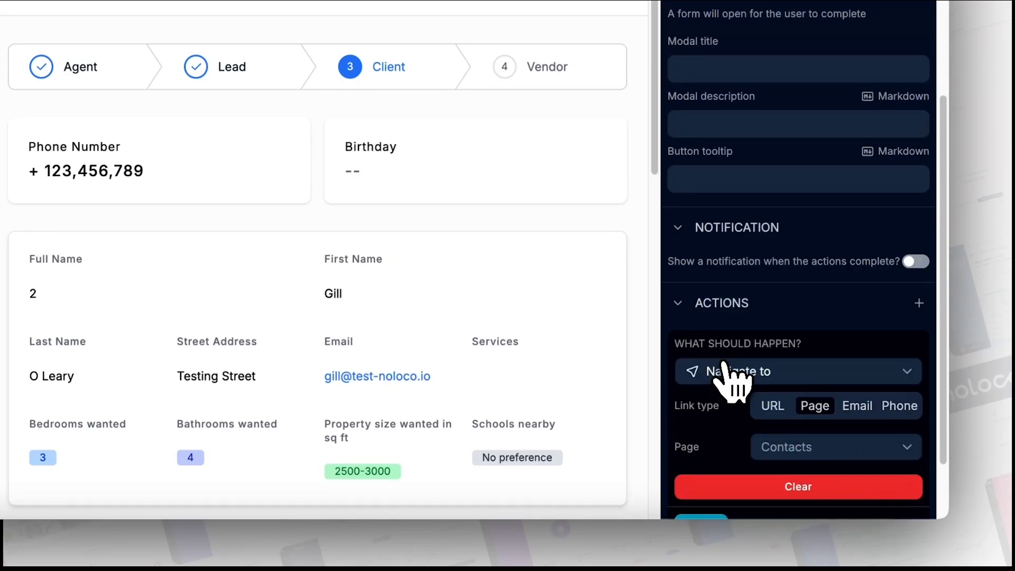
pyautogui.scroll(-2, 751, 486)
pyautogui.click(714, 449)
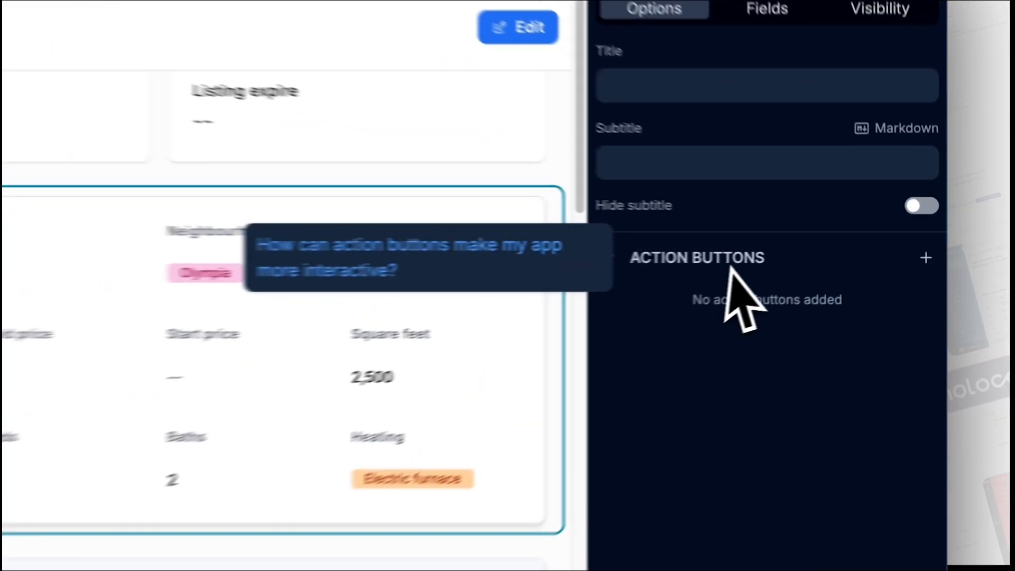
# - Add an action button to the 78 Session Lane details section labelled 'Update Section'
pyautogui.click(926, 257)
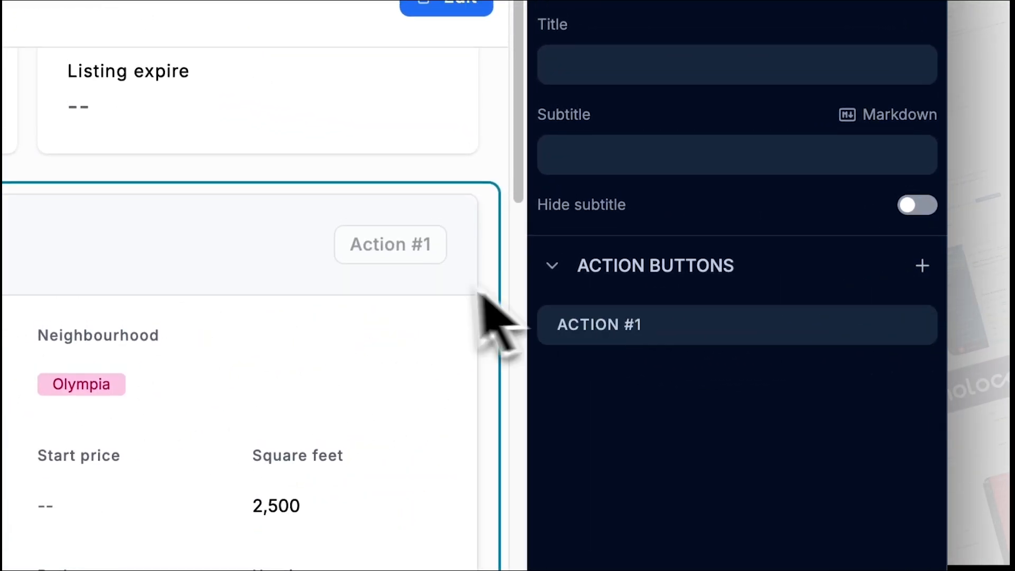
pyautogui.click(918, 332)
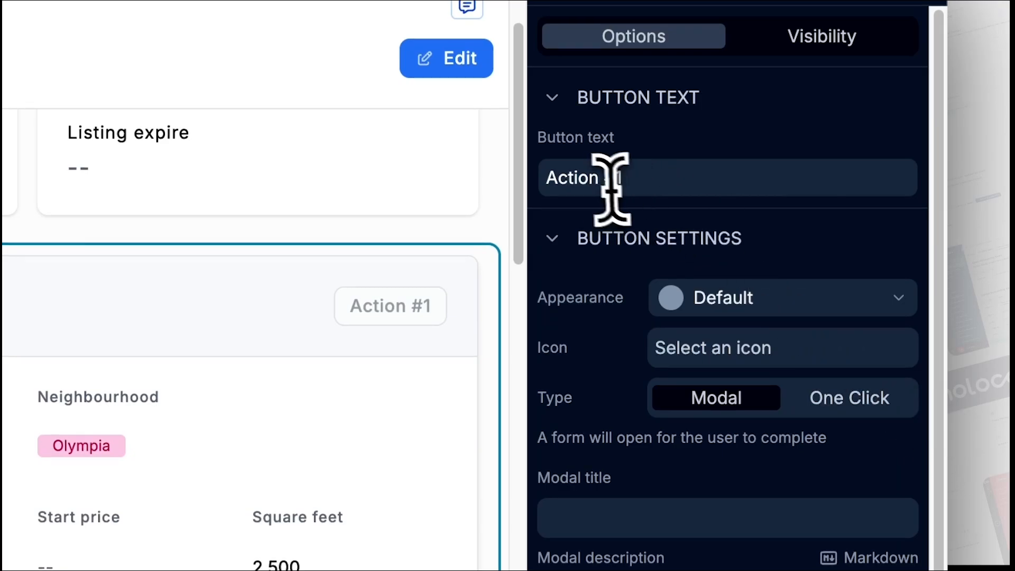
pyautogui.tripleClick(599, 127)
pyautogui.write('Update Section')
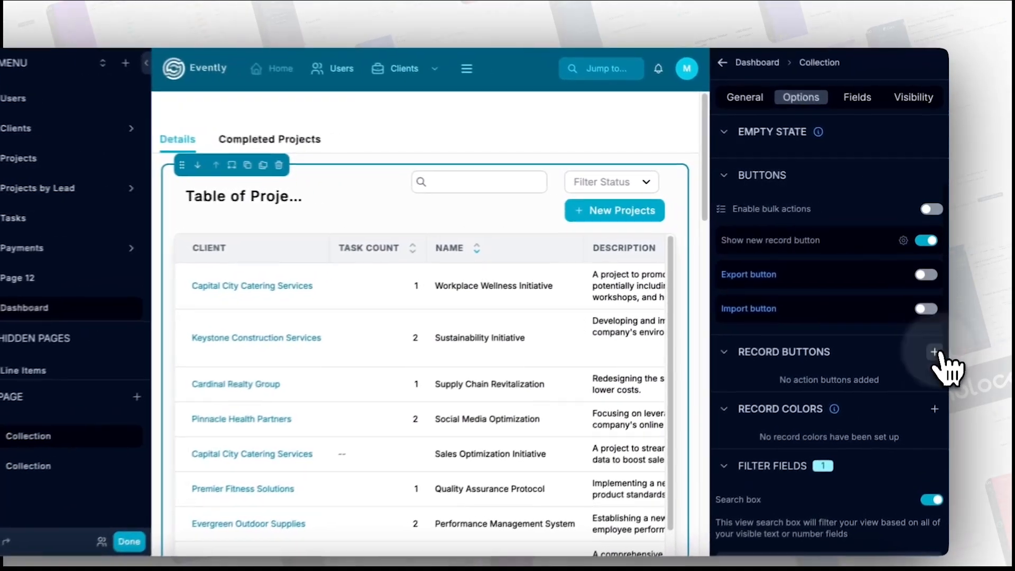
# - Add a record button named 'Test Button' to the projects table, set to One Click
pyautogui.click(937, 328)
pyautogui.click(923, 353)
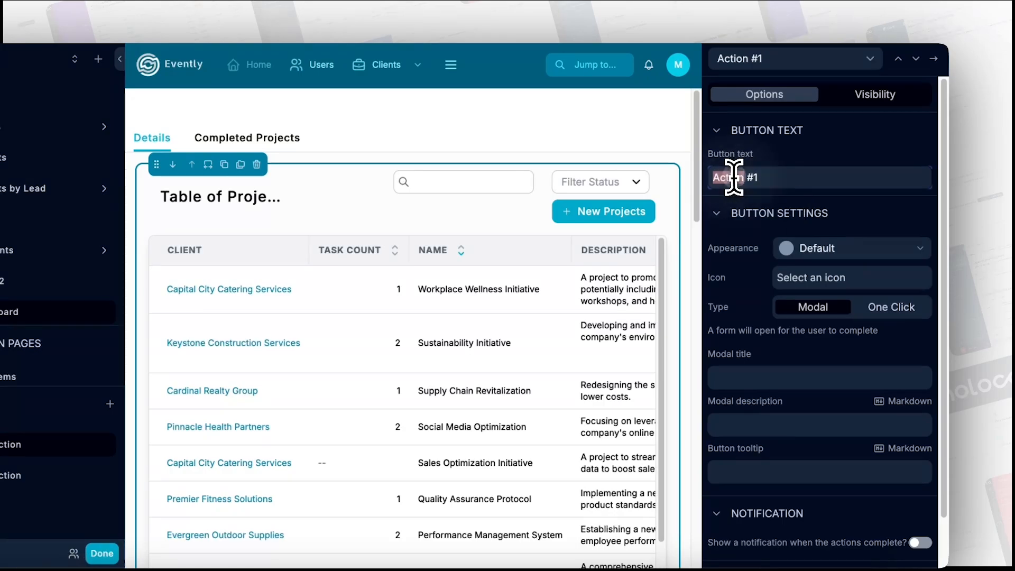
pyautogui.moveTo(734, 177); pyautogui.dragTo(762, 177)
pyautogui.write('Test Button')
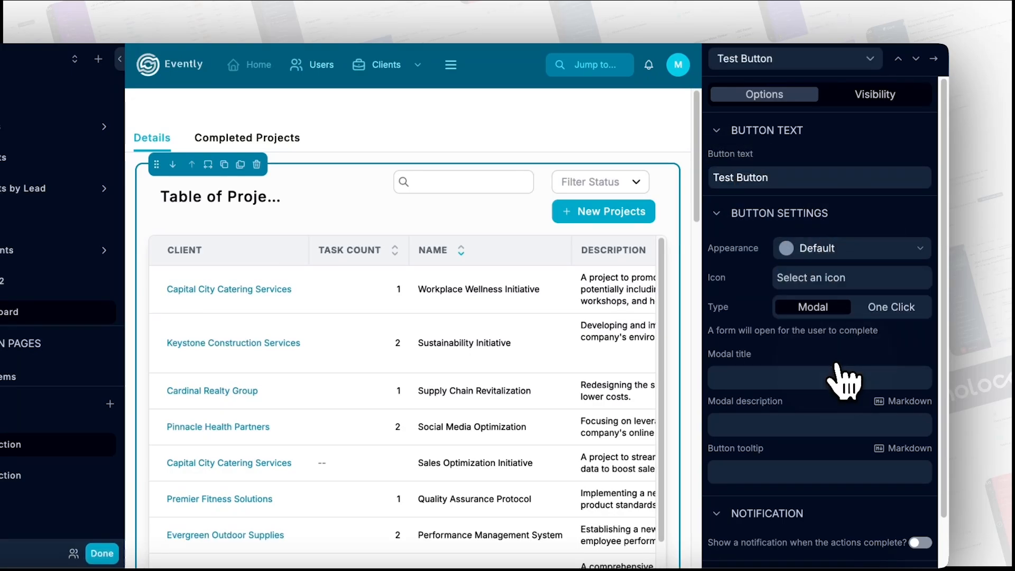
pyautogui.click(879, 312)
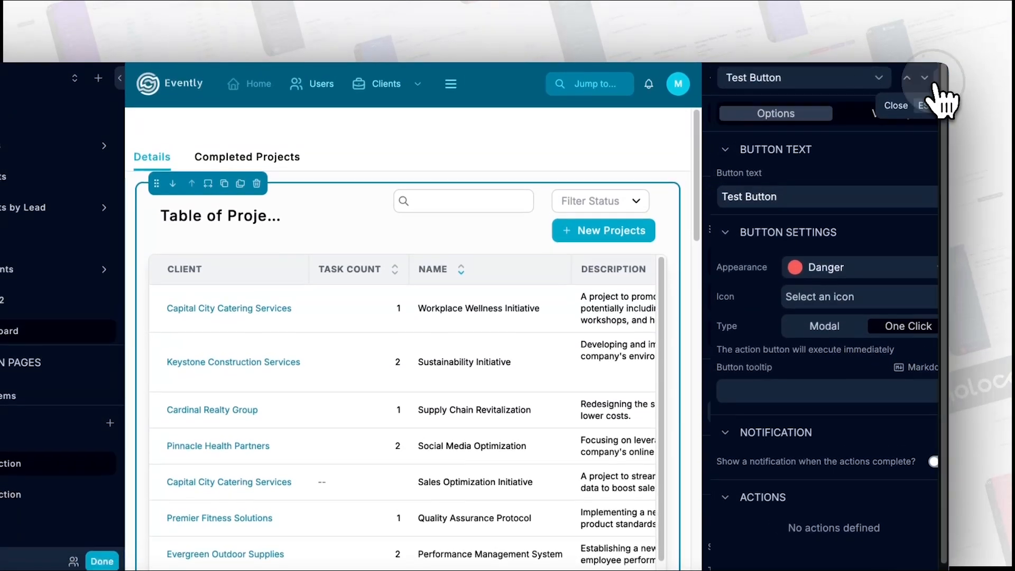
# - Enable bulk actions, select all 10 records and run Test Button on them
pyautogui.click(934, 58)
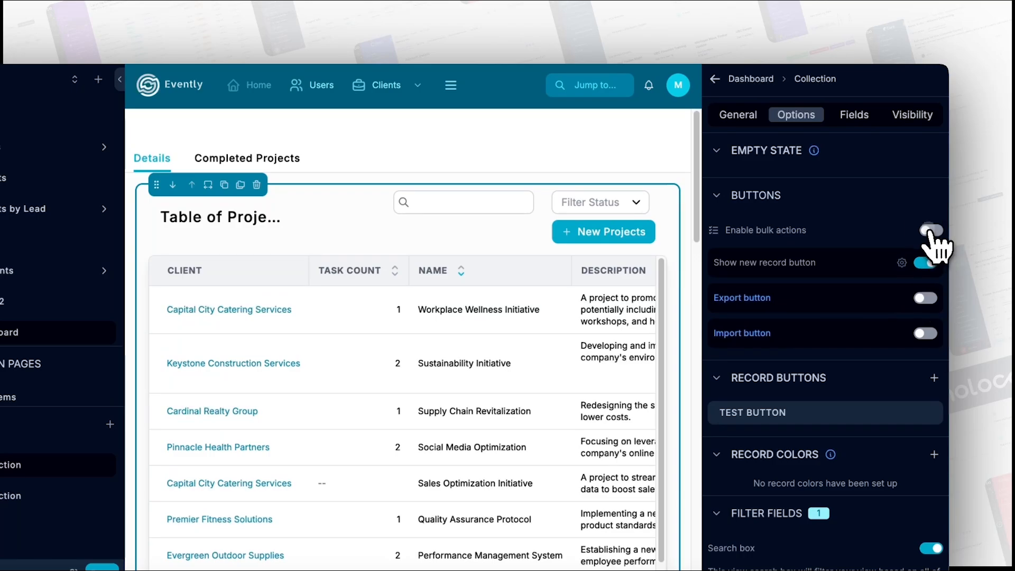
pyautogui.click(932, 230)
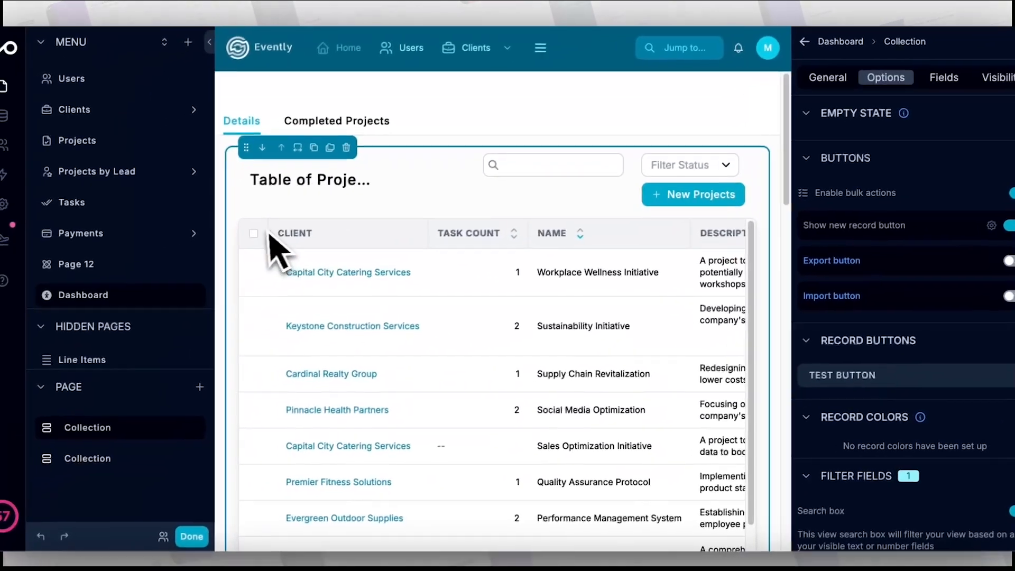
pyautogui.click(164, 270)
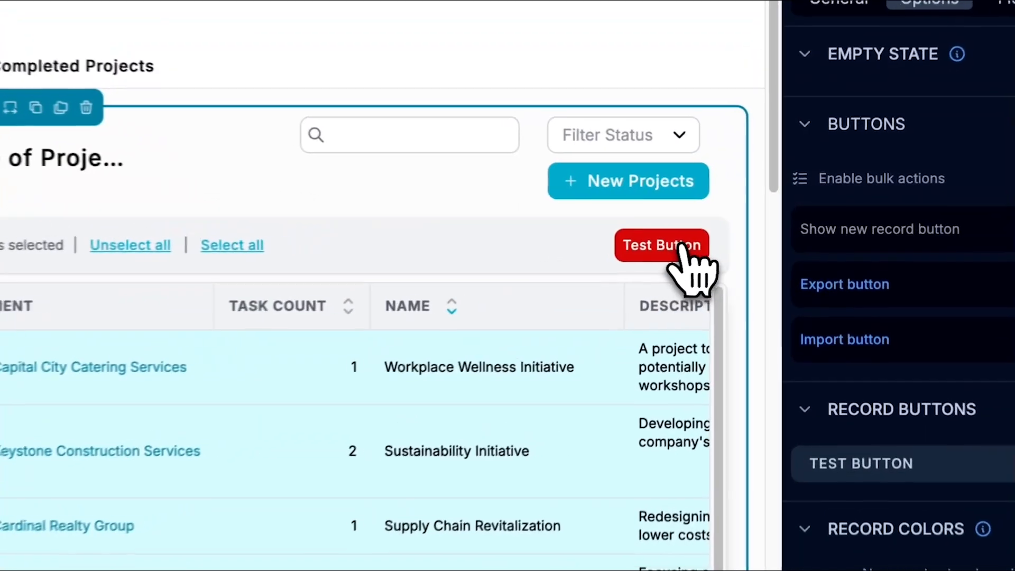
pyautogui.click(733, 231)
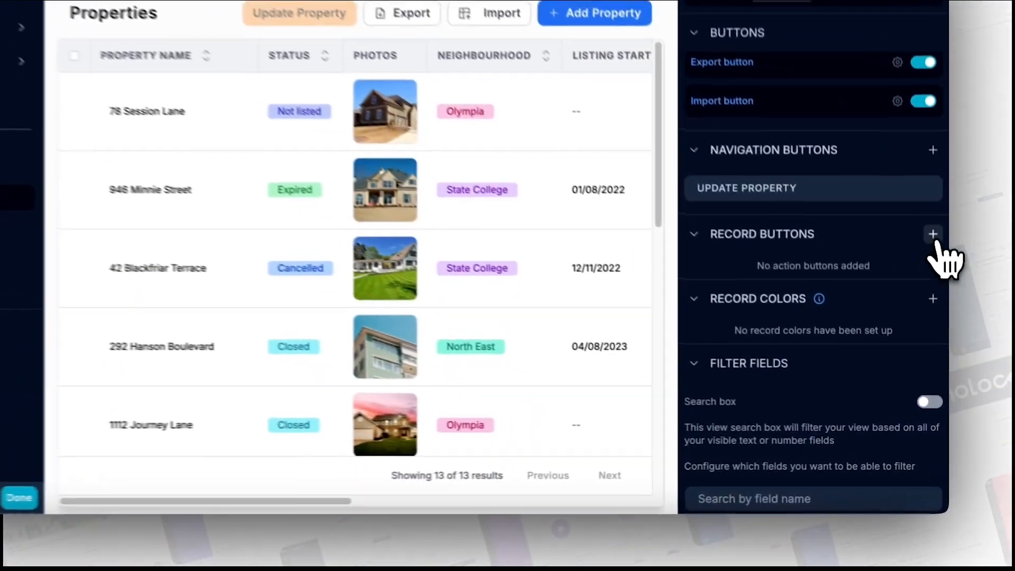
# - Add a new Action #1 record button to the Properties table and give it an action
pyautogui.click(929, 235)
pyautogui.click(894, 259)
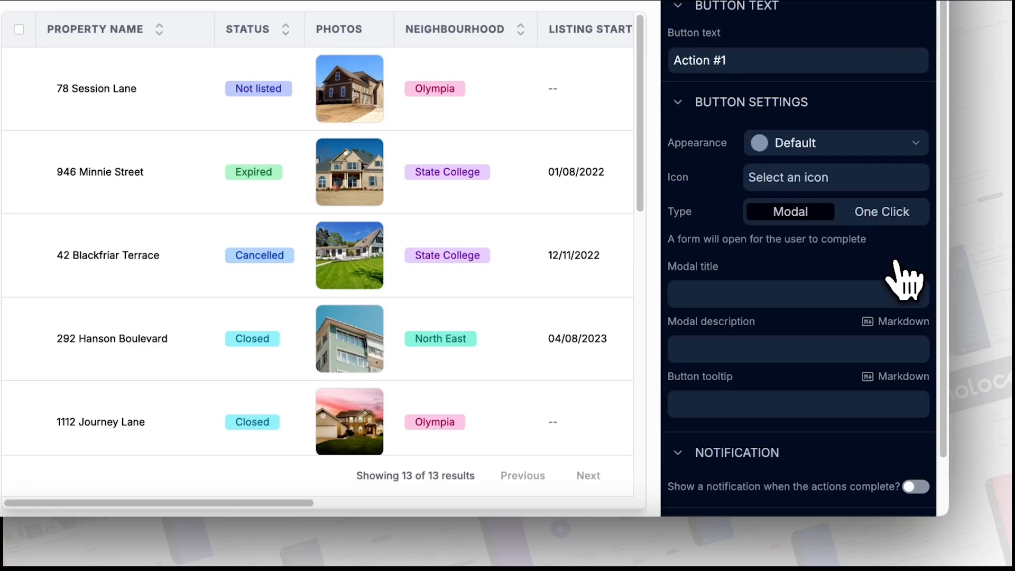
pyautogui.scroll(-2, 857, 301)
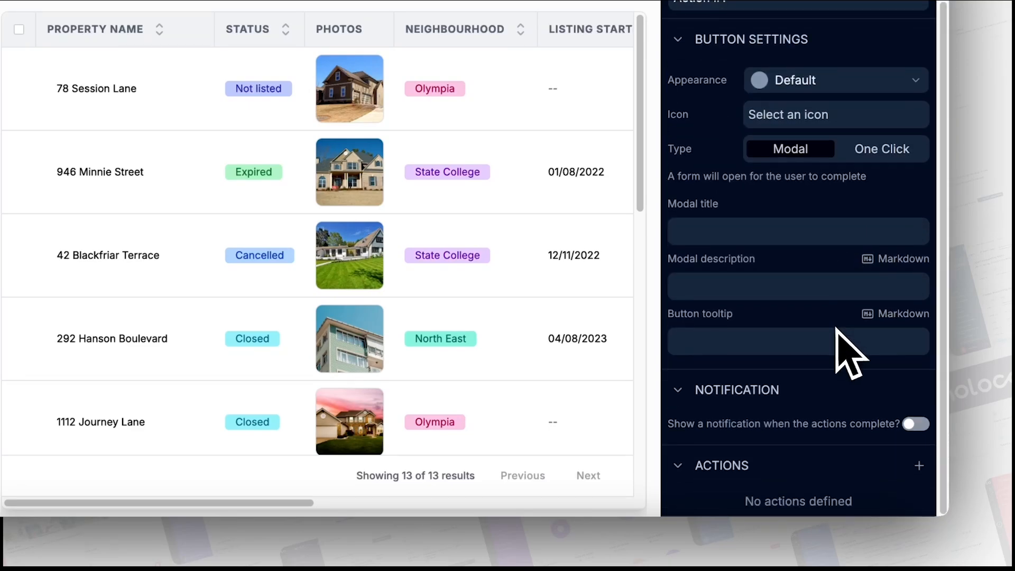
pyautogui.click(920, 468)
pyautogui.scroll(-2, 907, 494)
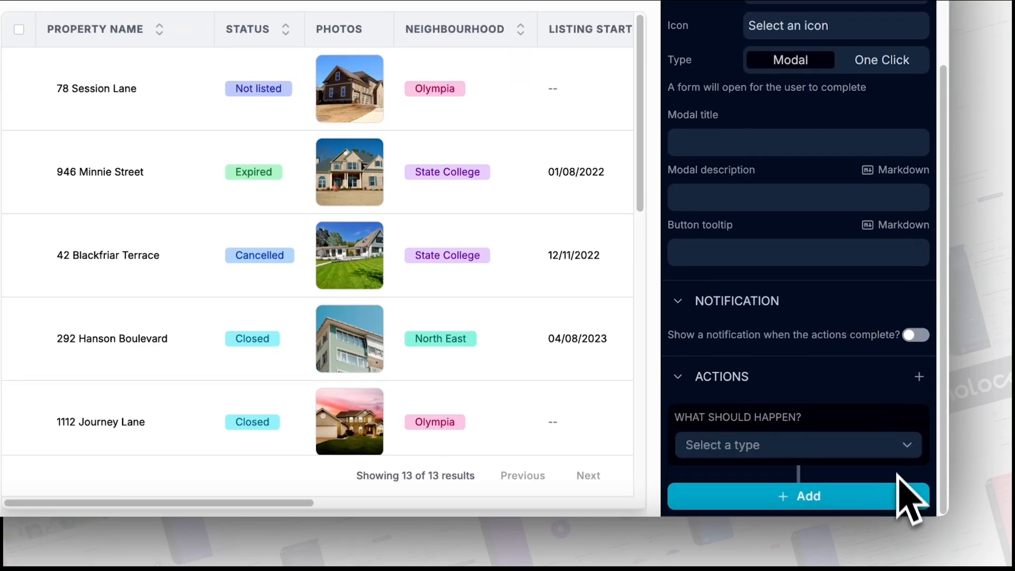
pyautogui.click(906, 447)
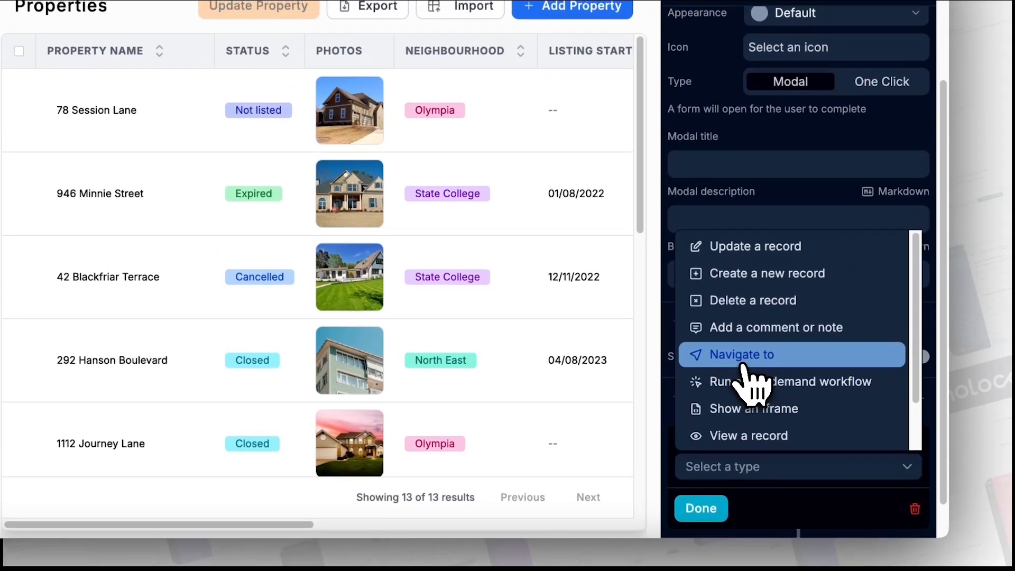
# - Try a Navigate to page action, then an on-demand workflow targeting this record
pyautogui.click(743, 337)
pyautogui.scroll(-2, 750, 414)
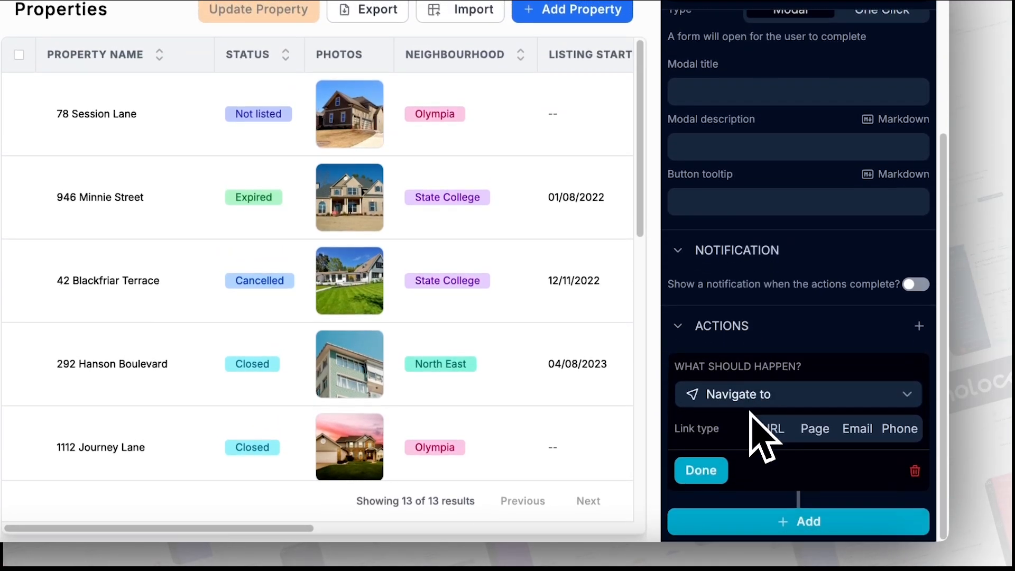
pyautogui.click(816, 429)
pyautogui.scroll(-3, 815, 470)
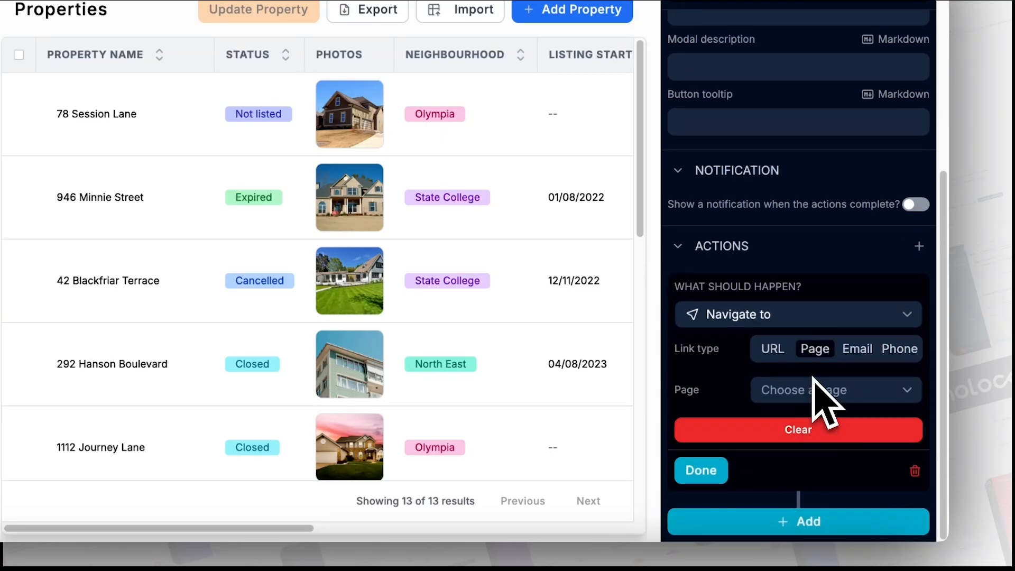
pyautogui.click(820, 320)
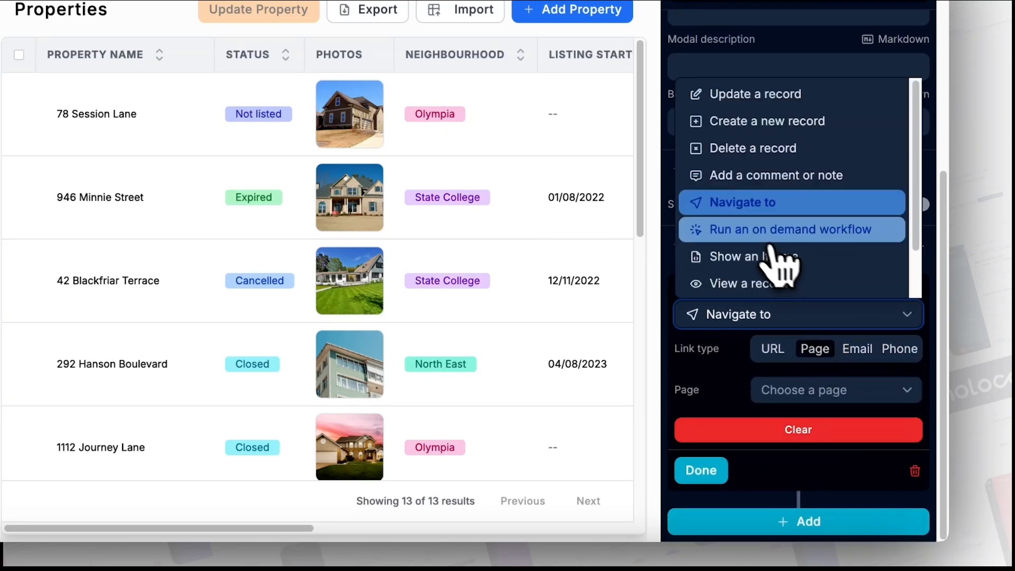
pyautogui.click(800, 234)
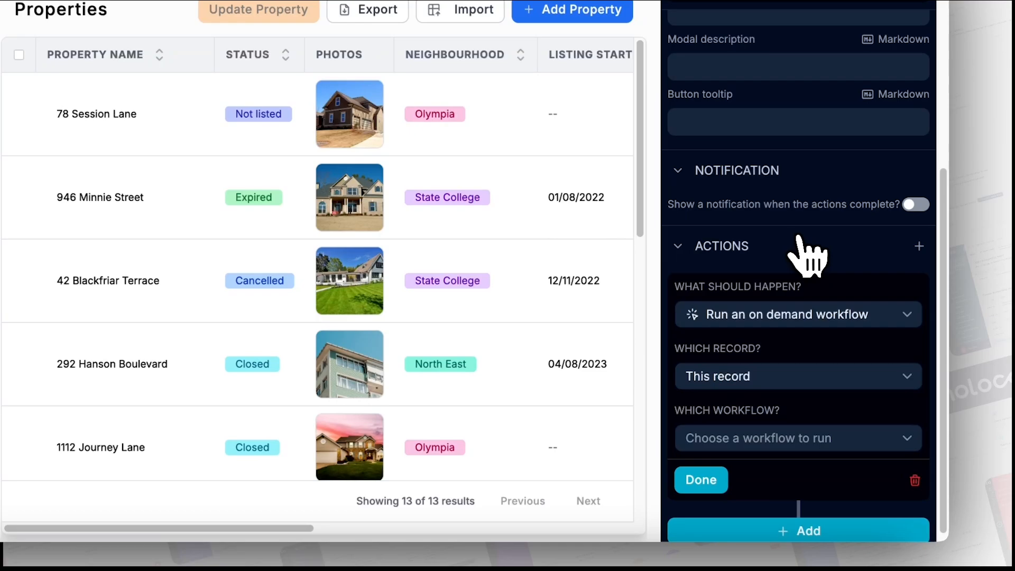
pyautogui.click(774, 376)
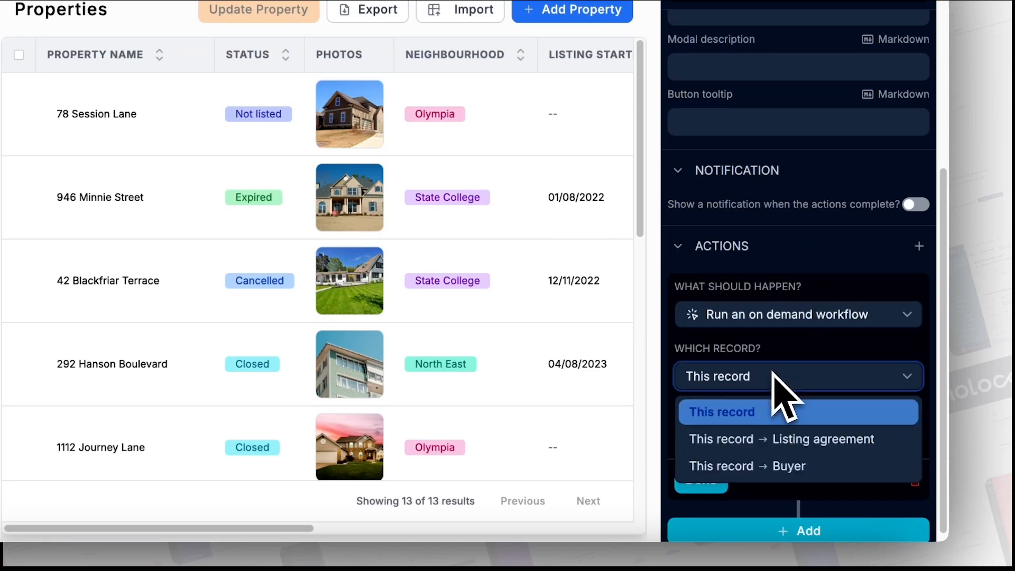
pyautogui.click(773, 374)
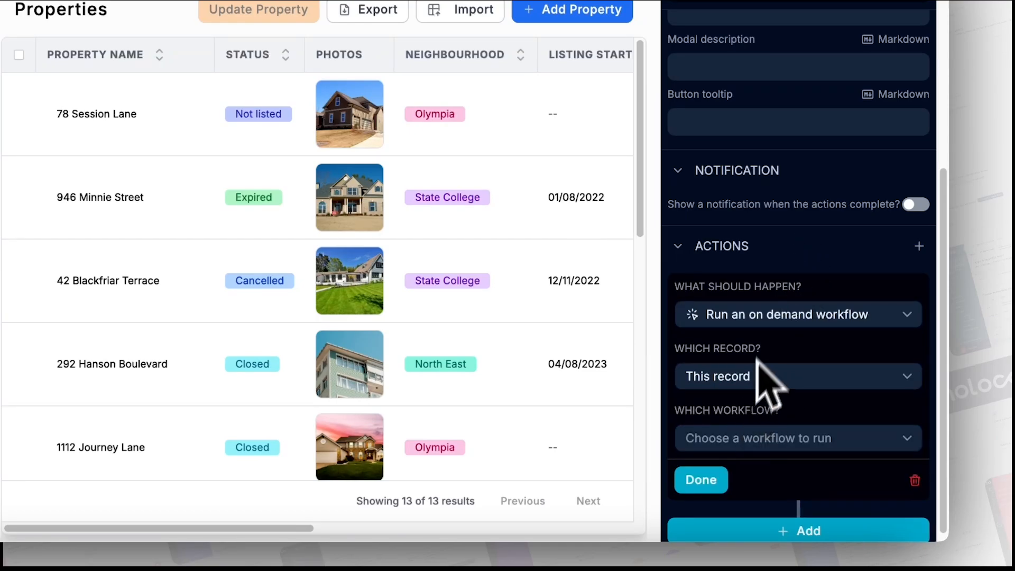
# - Set the action to Scan a barcode that updates this record
pyautogui.click(772, 315)
pyautogui.scroll(-1, 737, 280)
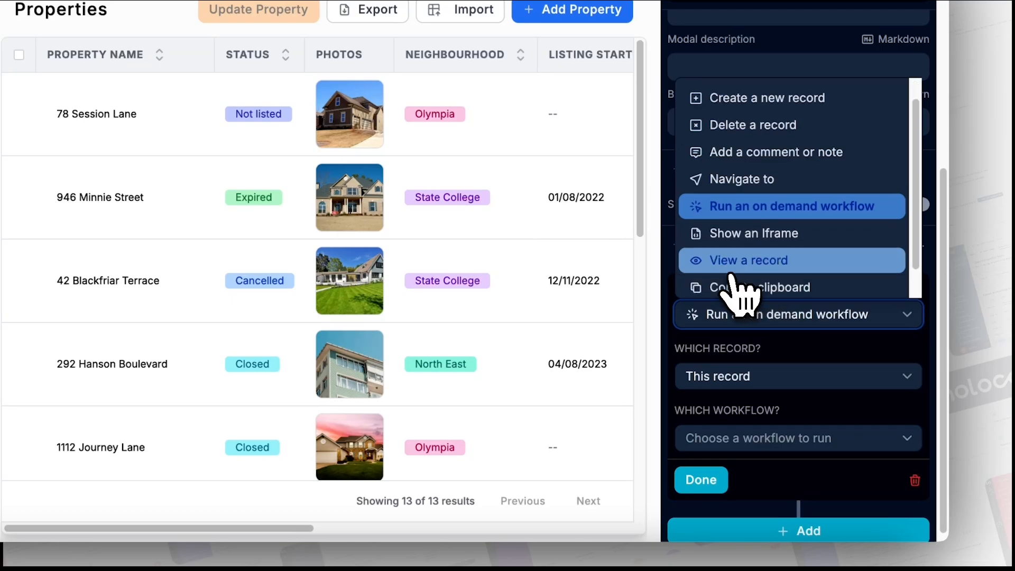
pyautogui.scroll(-1, 738, 280)
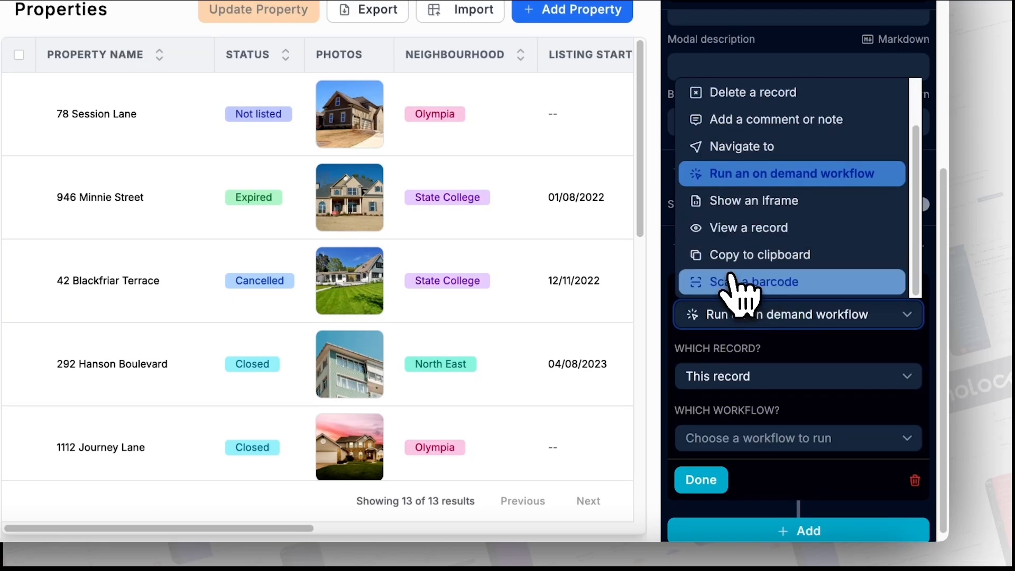
pyautogui.click(781, 286)
pyautogui.scroll(-3, 774, 380)
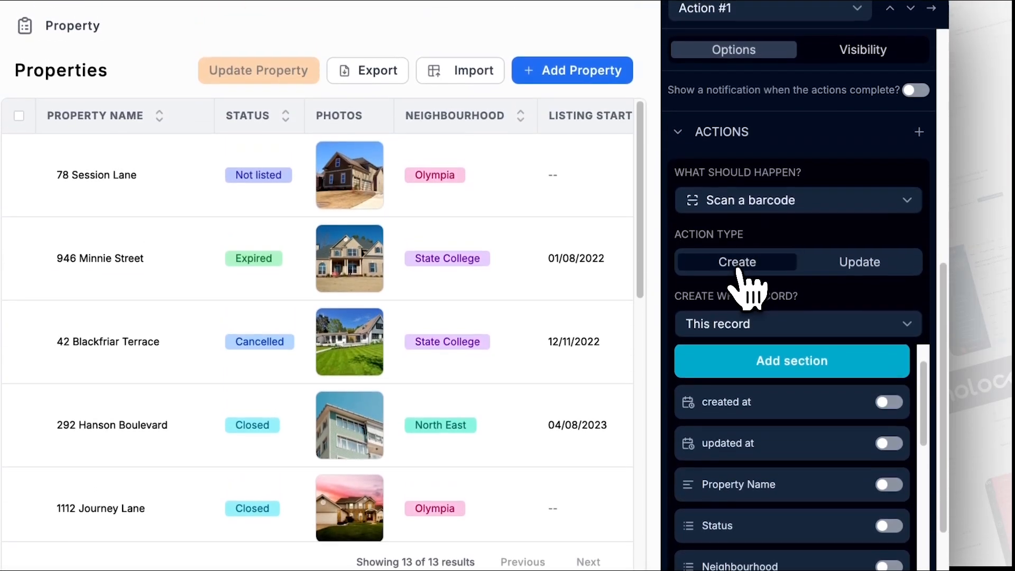
pyautogui.click(736, 206)
pyautogui.click(825, 267)
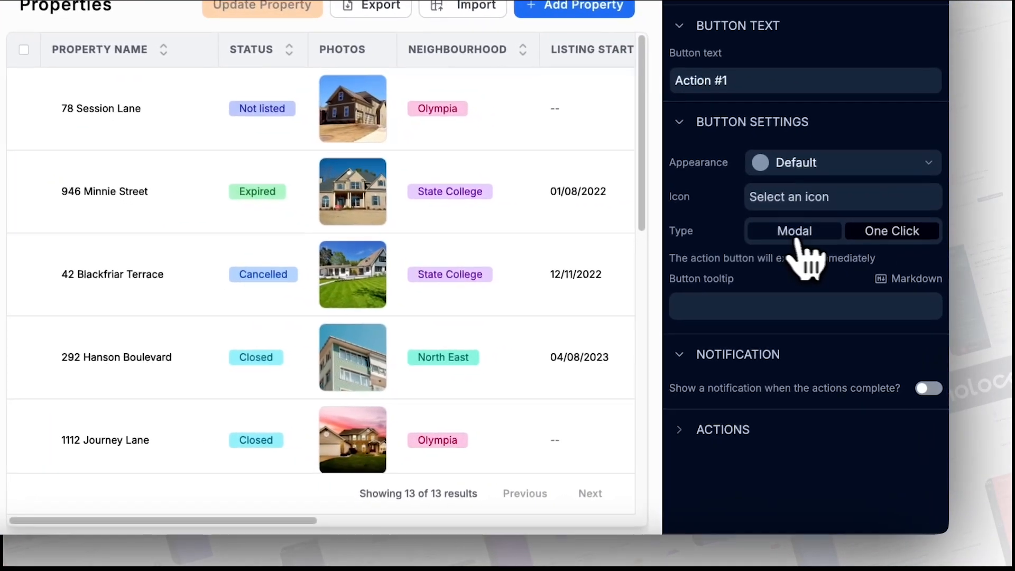
# - Switch Action #1 between Modal and One Click, expand its actions, and settle on Modal
pyautogui.click(840, 287)
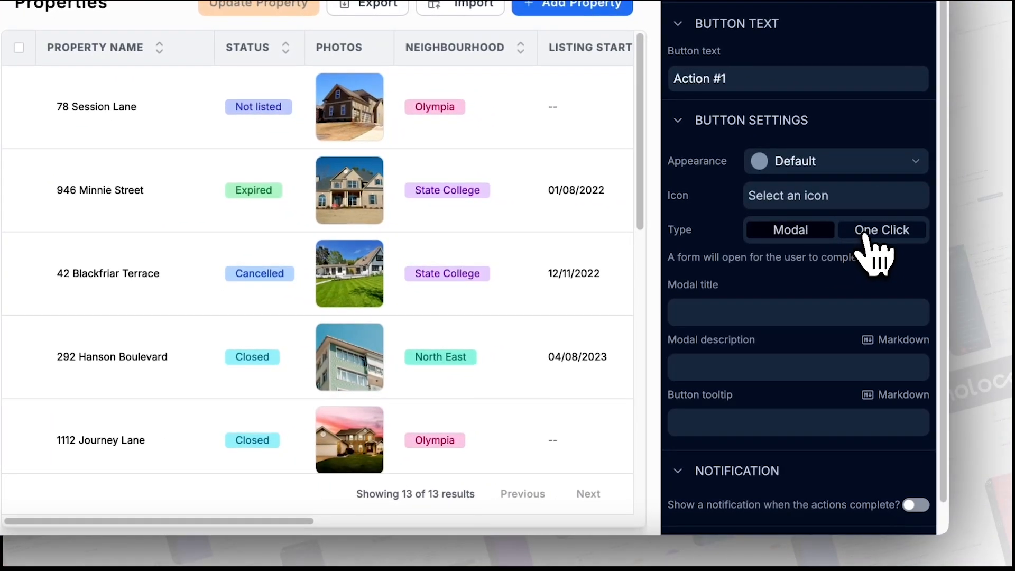
pyautogui.click(867, 237)
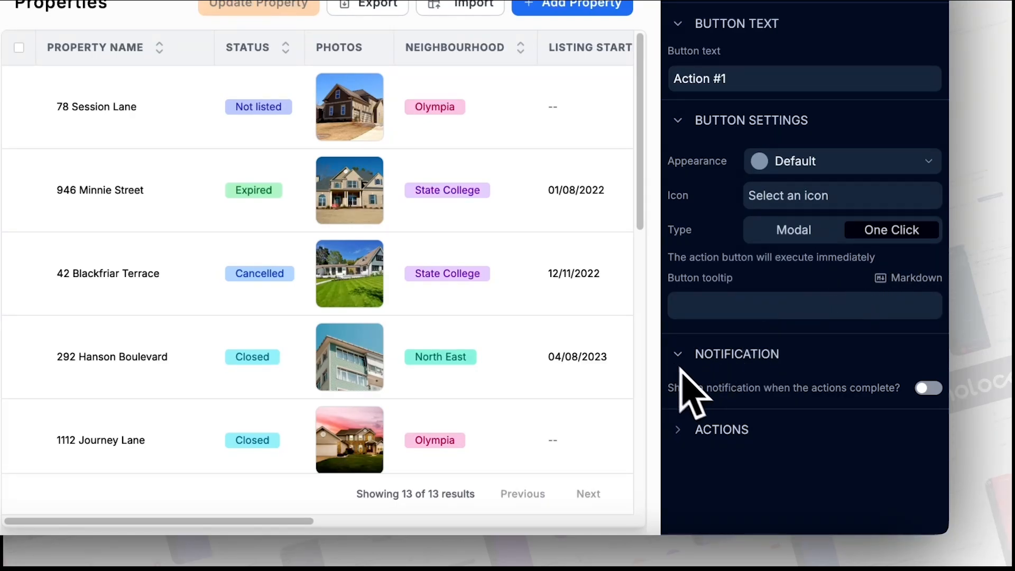
pyautogui.click(679, 431)
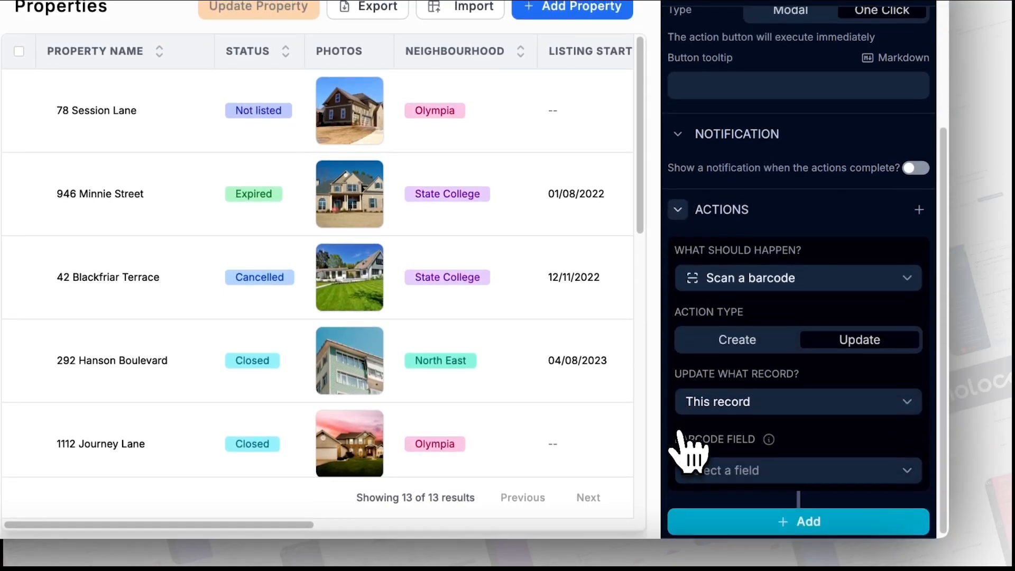
pyautogui.scroll(5, 780, 335)
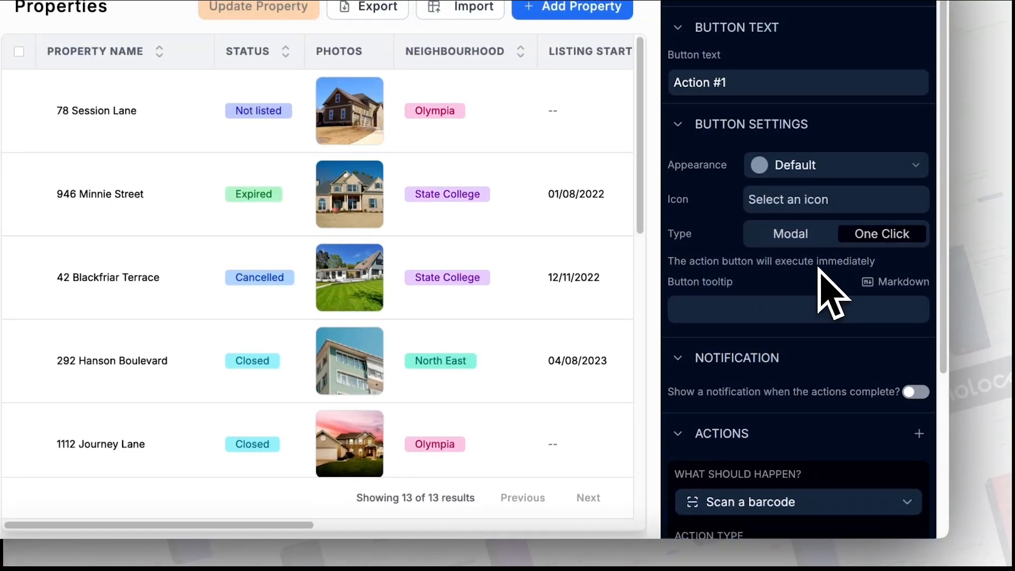
pyautogui.click(792, 239)
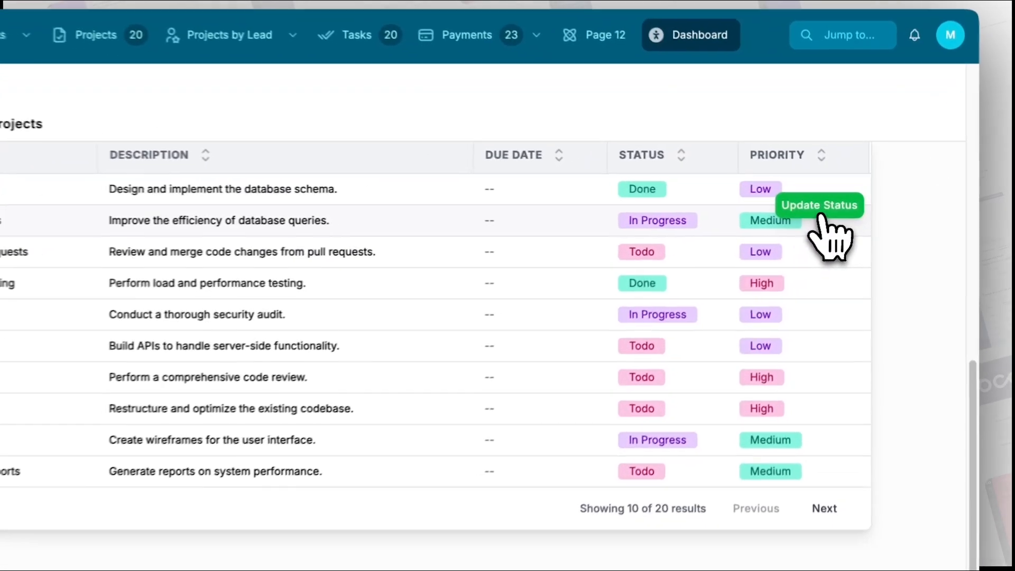
# - Change the Optimize Database Queries project's status to Done through the update modal
pyautogui.click(821, 212)
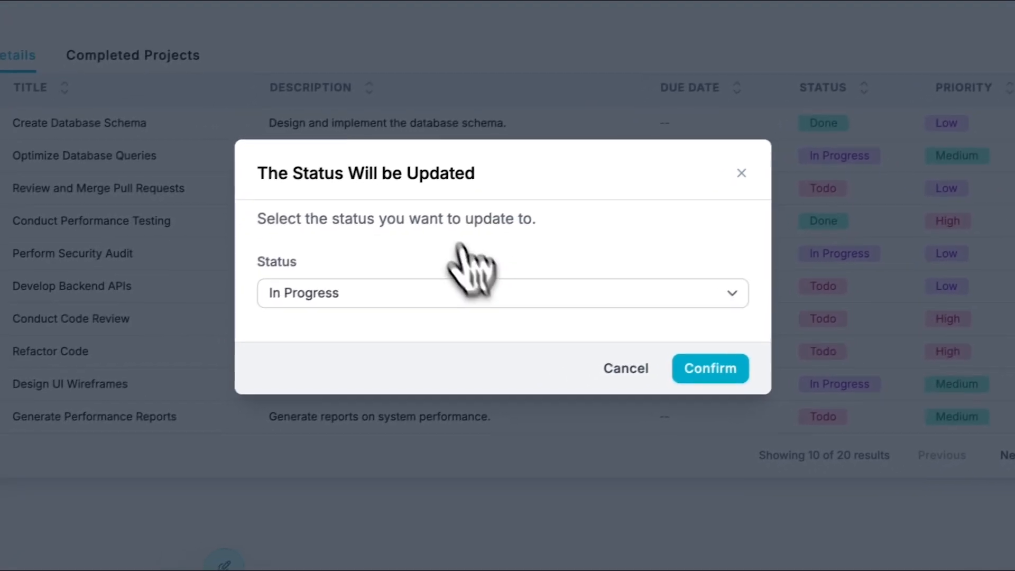
pyautogui.click(509, 294)
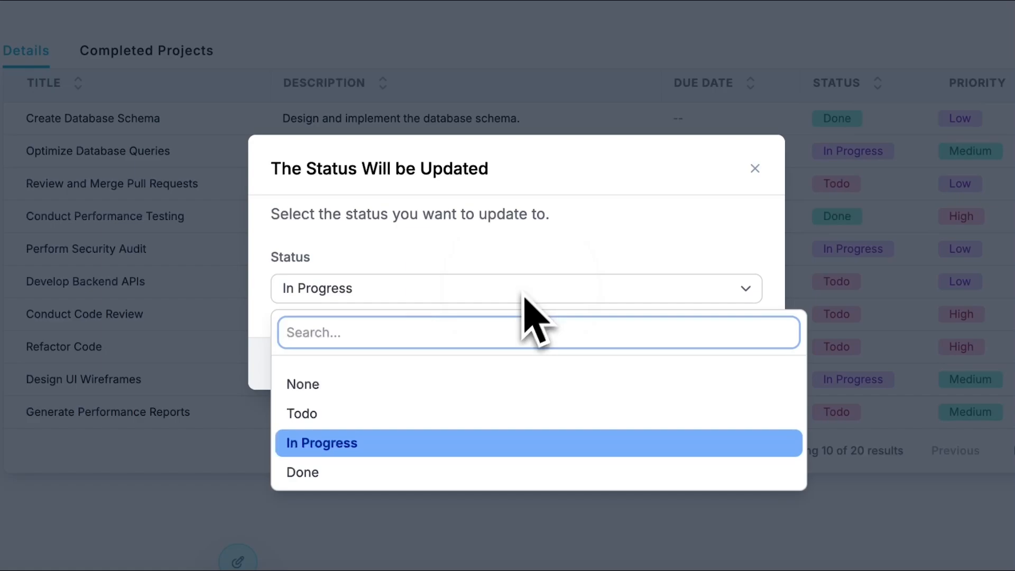
pyautogui.click(377, 459)
pyautogui.click(622, 360)
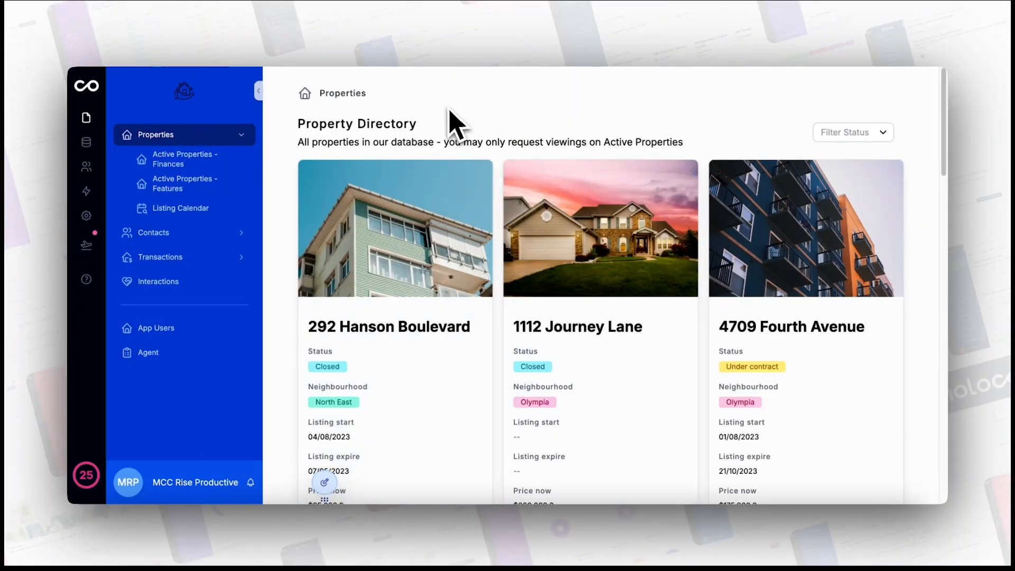
# - Enter edit mode with ⌘E and open the 78 Session Lane property record page
pyautogui.press('super+e')
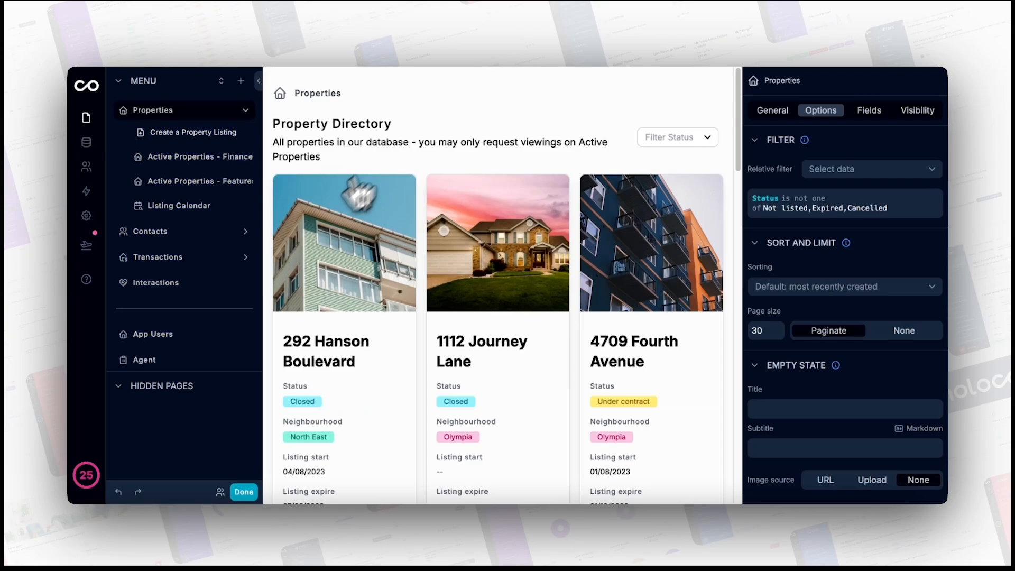
pyautogui.moveTo(234, 287)
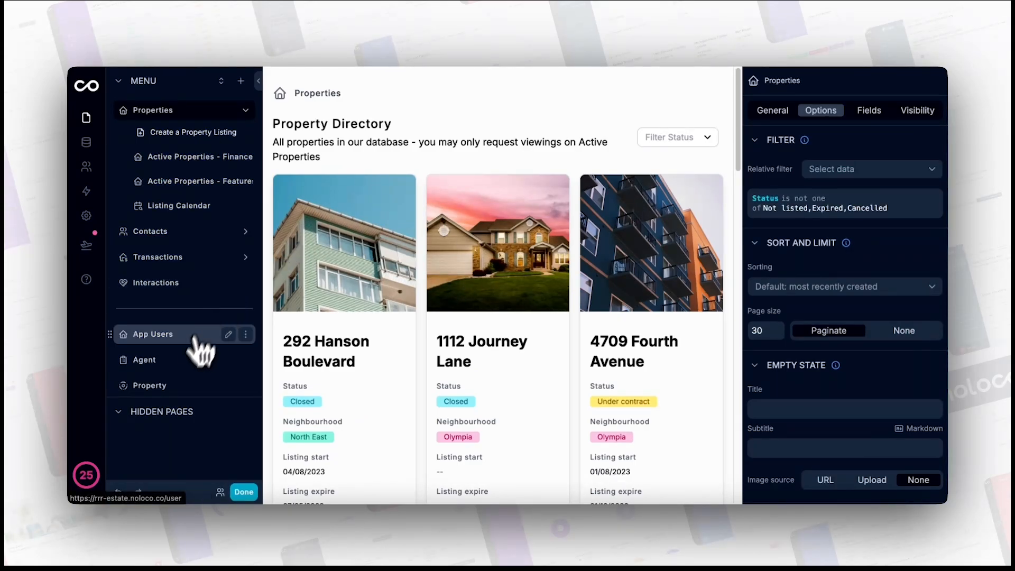
pyautogui.click(195, 385)
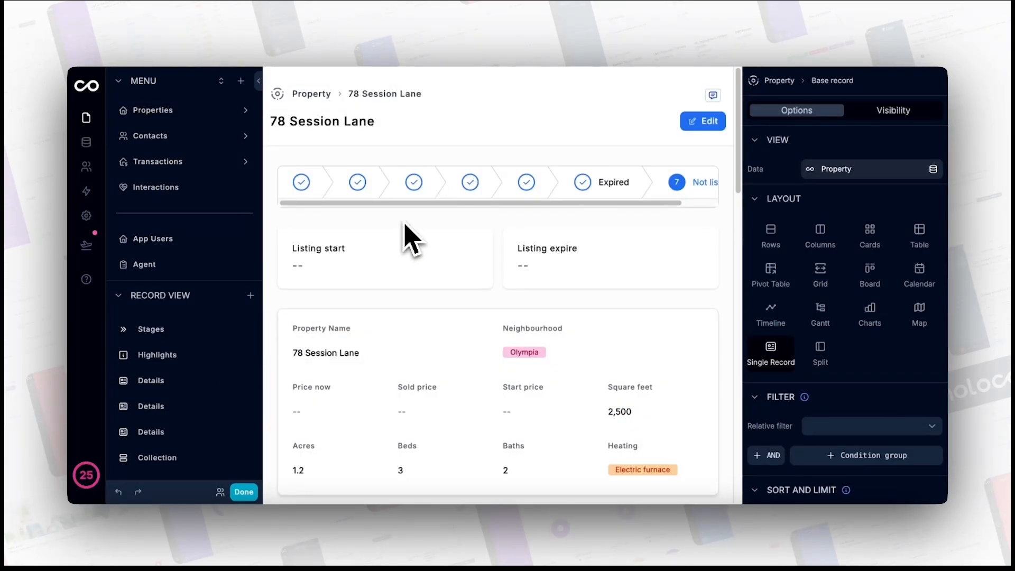
pyautogui.scroll(-20, 411, 239)
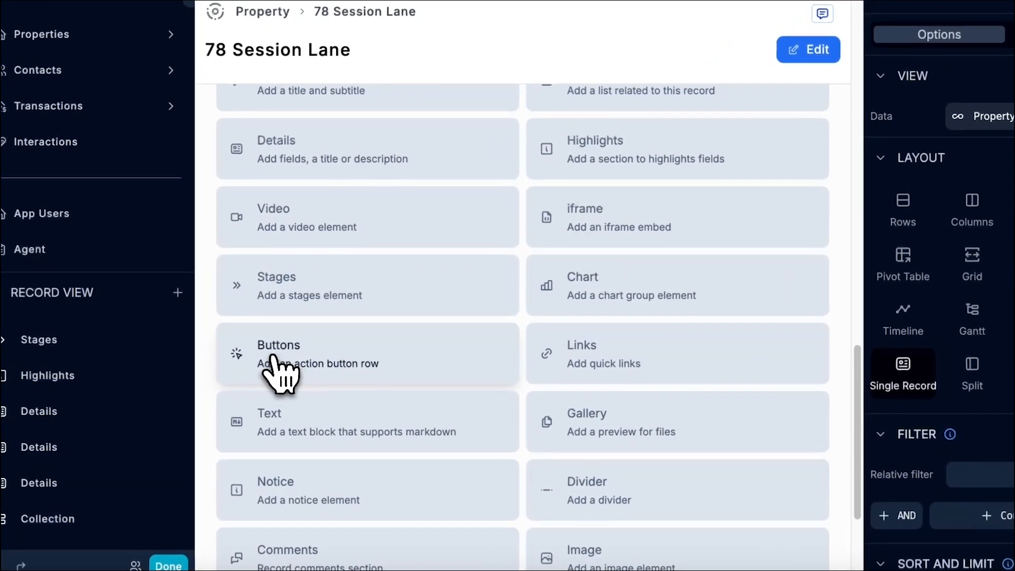
# - Add a button row to the record page with a button labelled 'Mark as Sold'
pyautogui.click(320, 347)
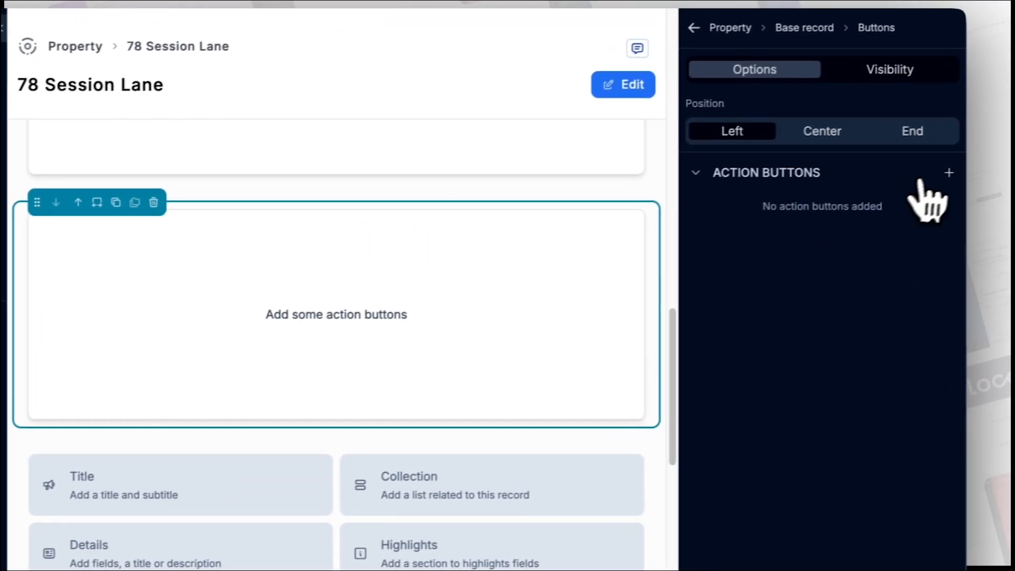
pyautogui.click(932, 177)
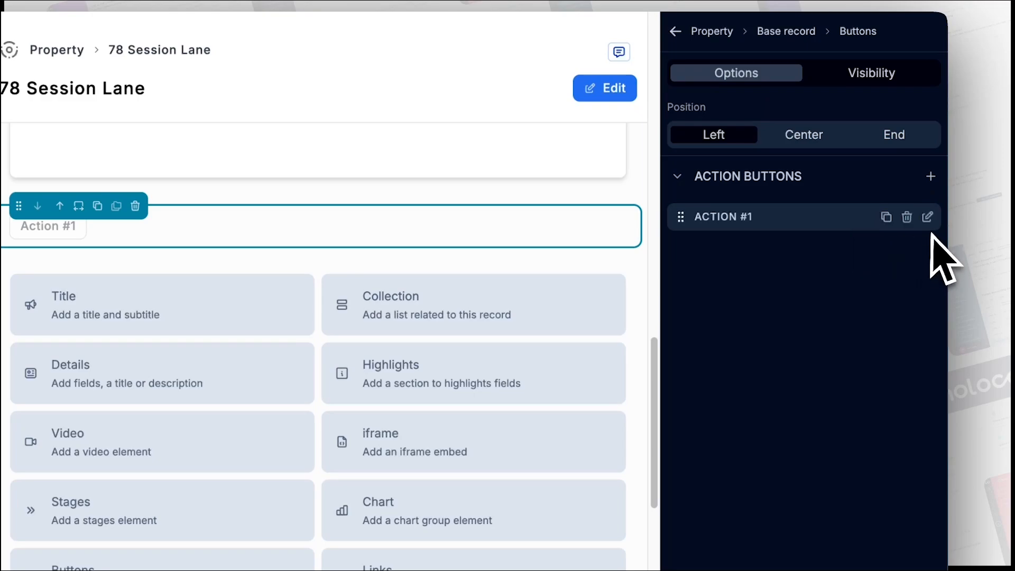
pyautogui.click(928, 217)
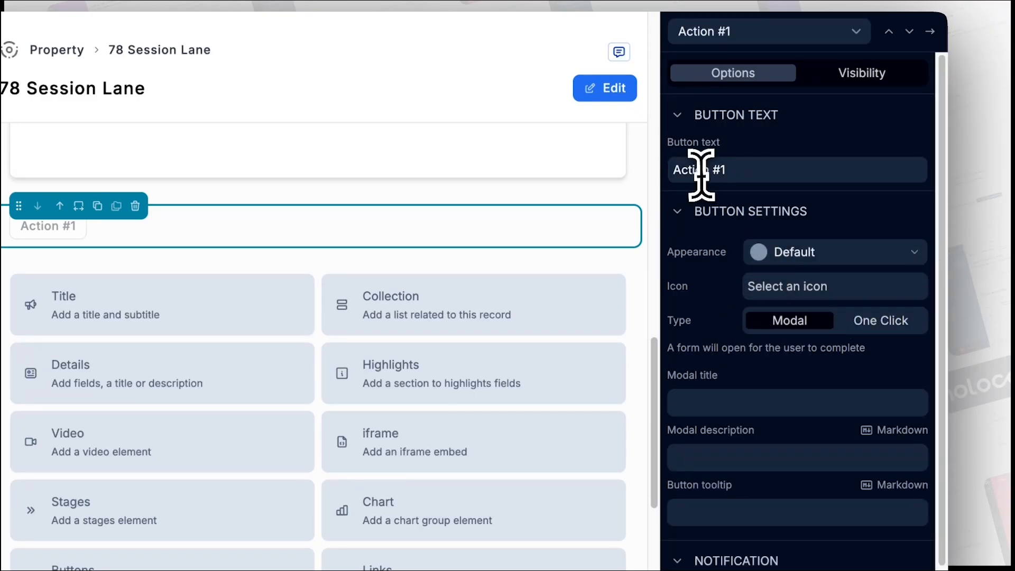
pyautogui.write('Mark as Sold')
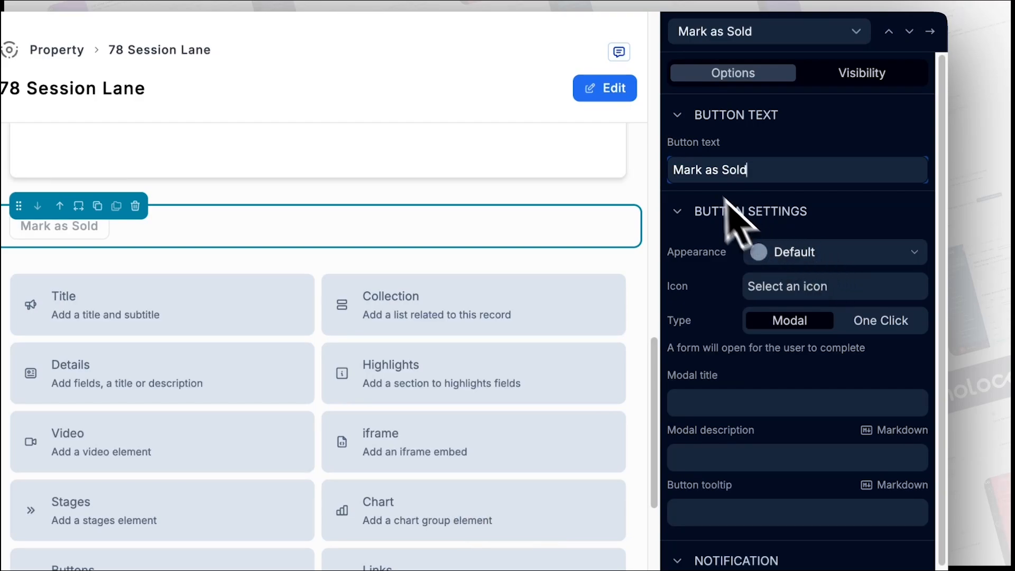
# - Give the Mark as Sold button the green Success style and AccessPoint icon
pyautogui.click(786, 253)
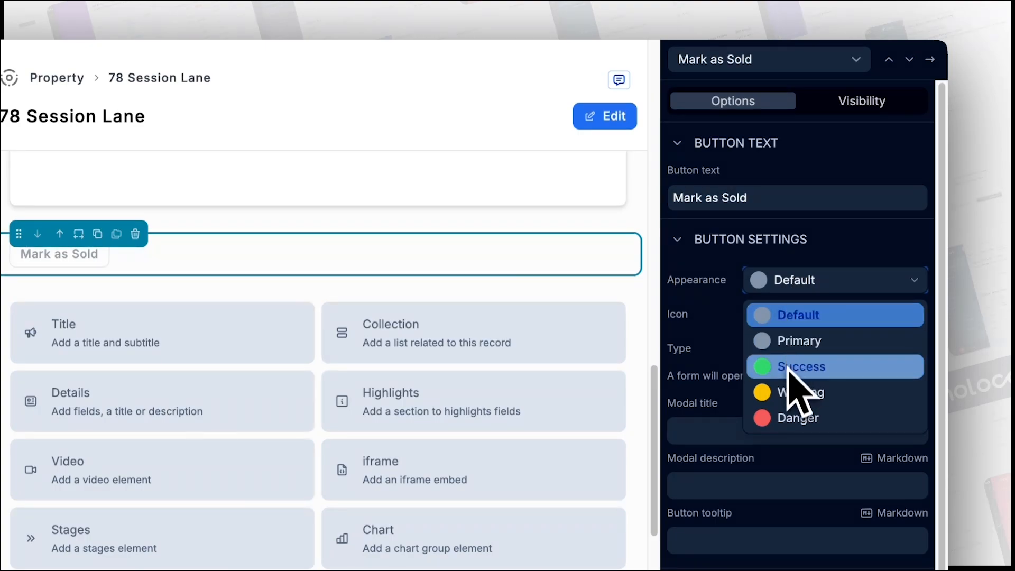
pyautogui.click(815, 373)
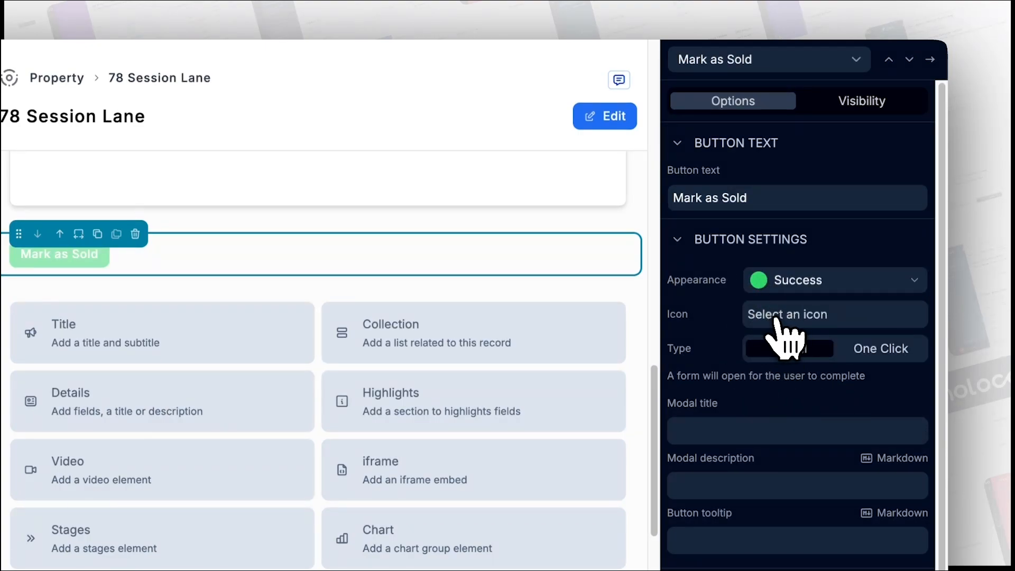
pyautogui.click(781, 324)
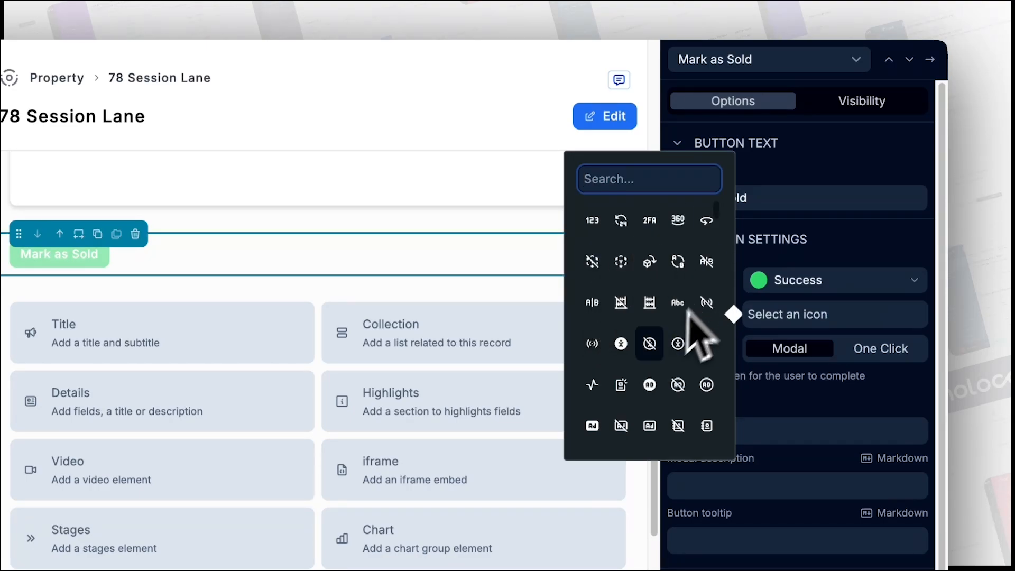
pyautogui.click(593, 343)
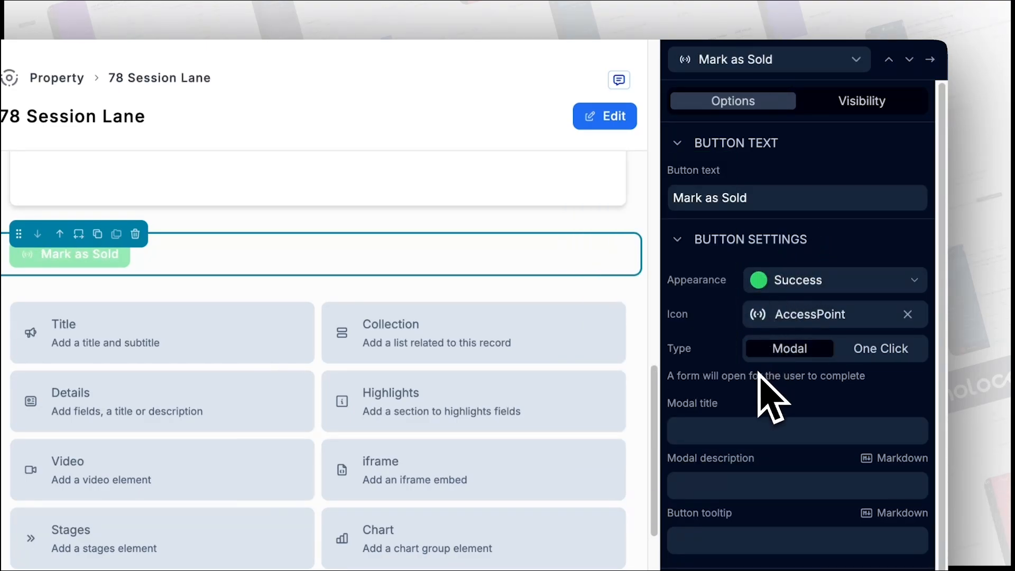
pyautogui.scroll(-1, 760, 372)
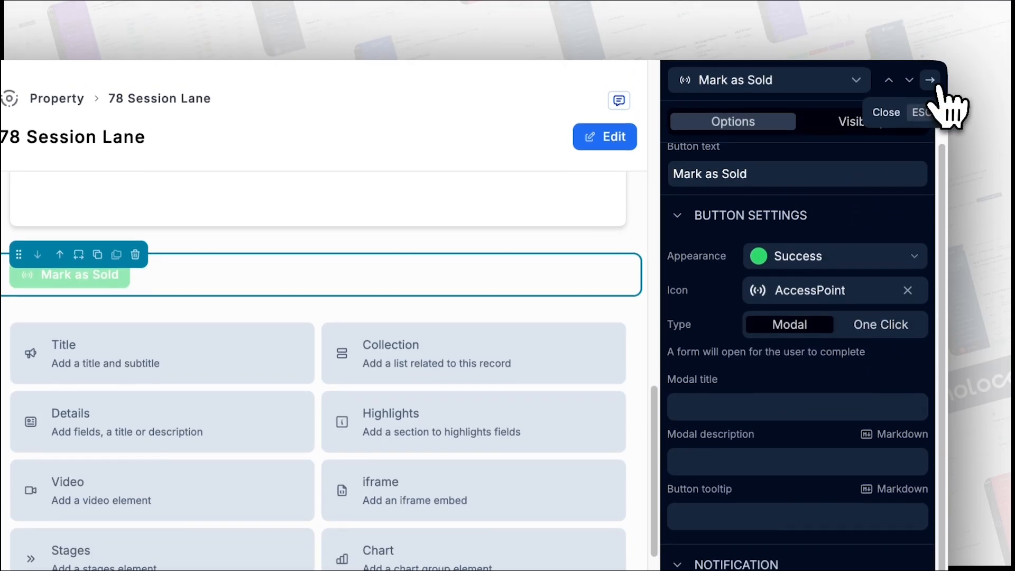
pyautogui.click(930, 59)
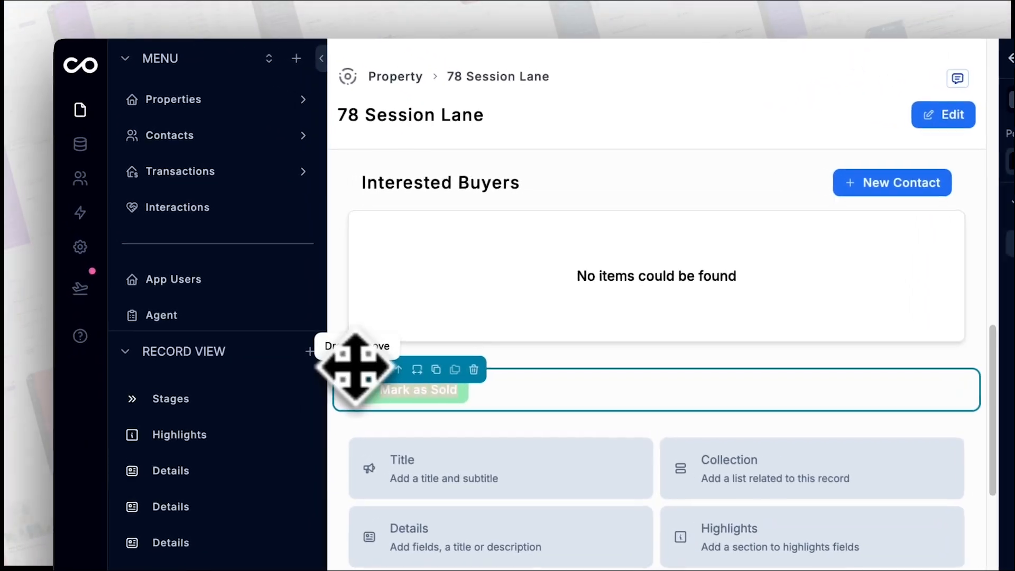
# - Move the button row between Stages and Highlights and right-align the Mark as Sold button
pyautogui.moveTo(236, 331); pyautogui.dragTo(238, 331)
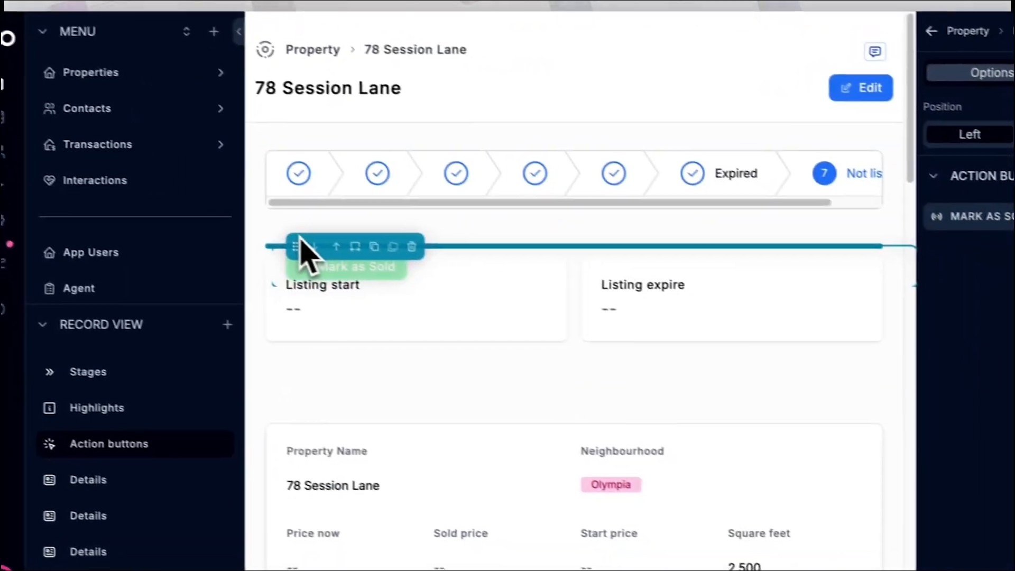
pyautogui.moveTo(301, 238); pyautogui.dragTo(300, 238)
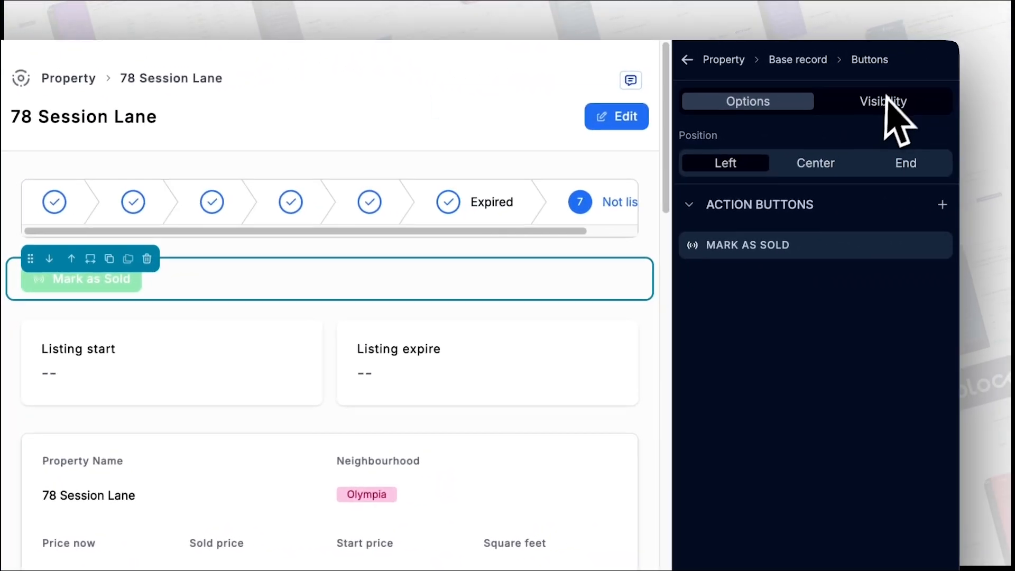
pyautogui.click(893, 165)
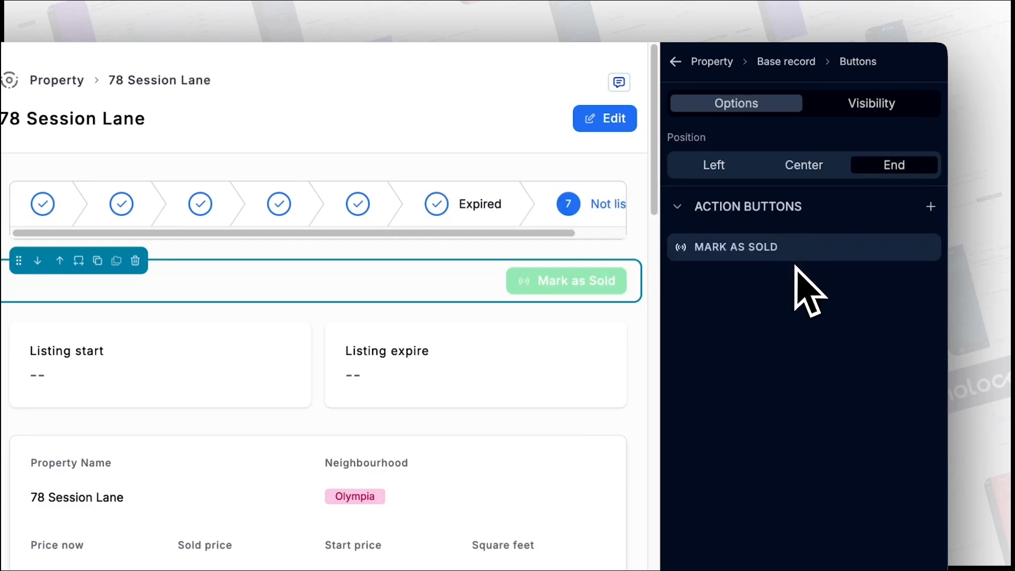
# - Give the Mark as Sold button an Update a record action on This record
pyautogui.click(926, 249)
pyautogui.scroll(-2, 798, 295)
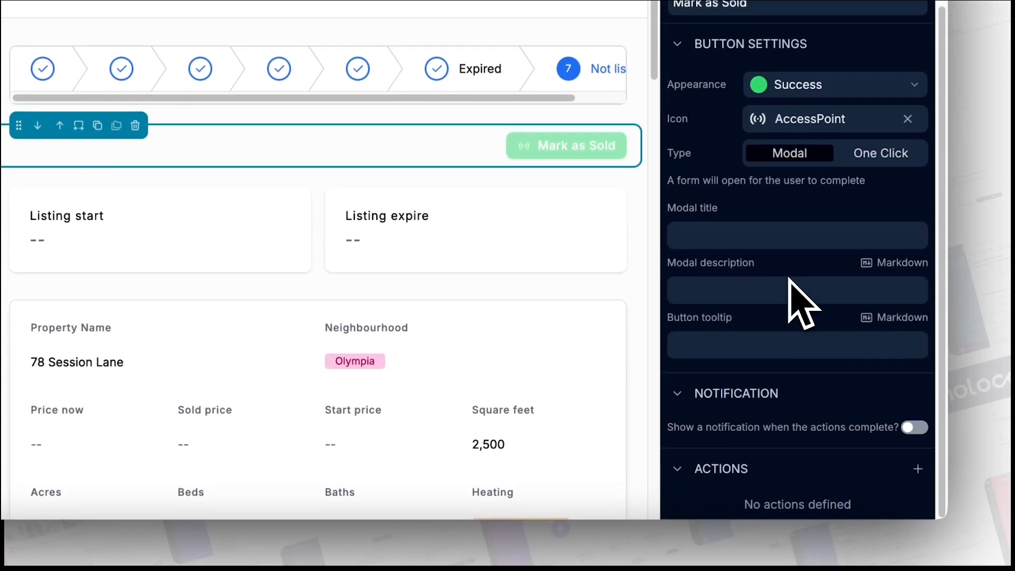
pyautogui.click(918, 465)
pyautogui.scroll(-2, 846, 502)
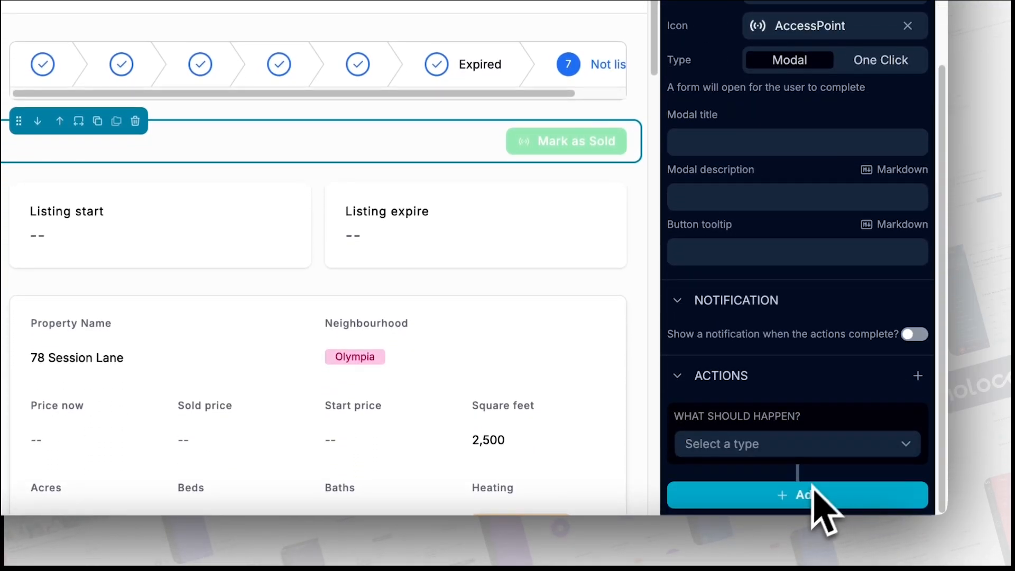
pyautogui.click(824, 449)
pyautogui.click(717, 229)
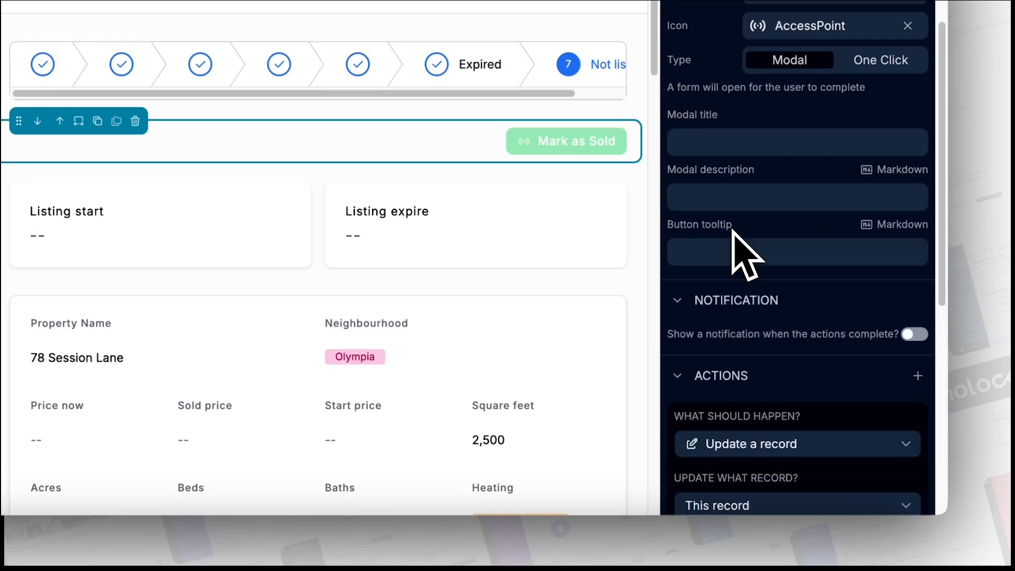
pyautogui.scroll(-5, 740, 370)
pyautogui.scroll(-3, 825, 397)
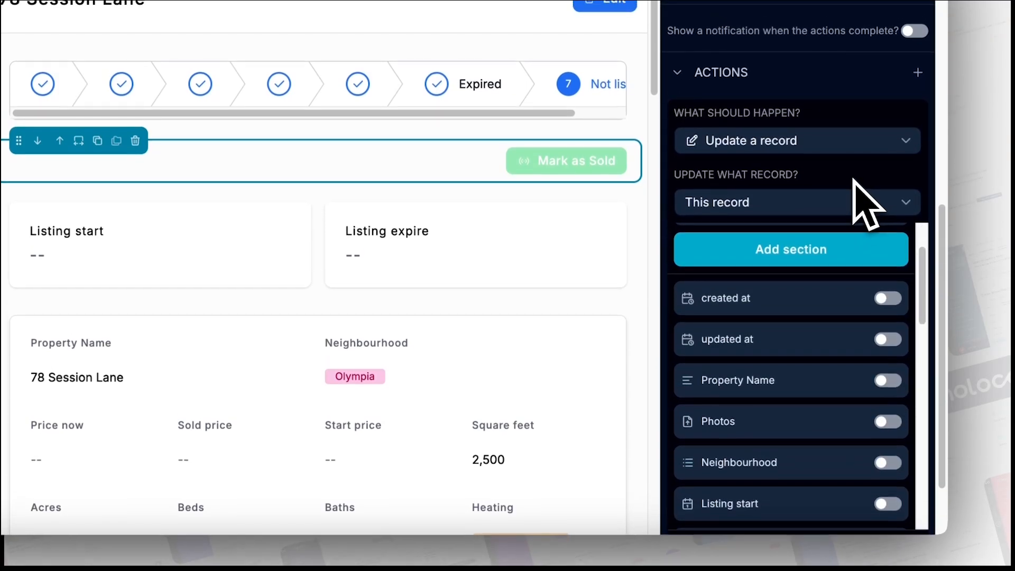
pyautogui.scroll(-2, 857, 180)
pyautogui.scroll(-1, 853, 179)
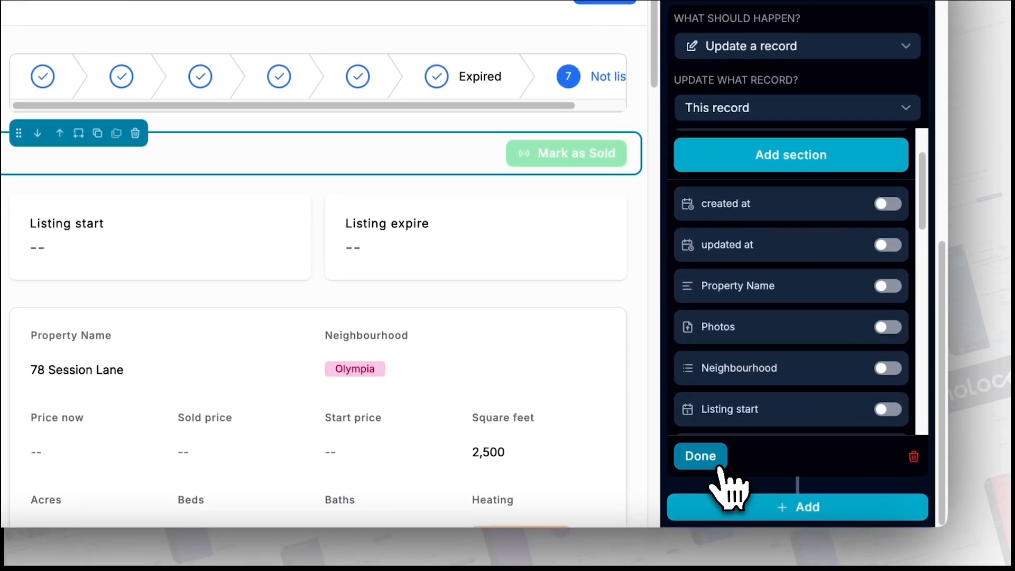
pyautogui.click(704, 467)
# - Leave edit mode with ⌘E, then use Mark as Sold to confirm changing the status to Closed
pyautogui.press('super+e')
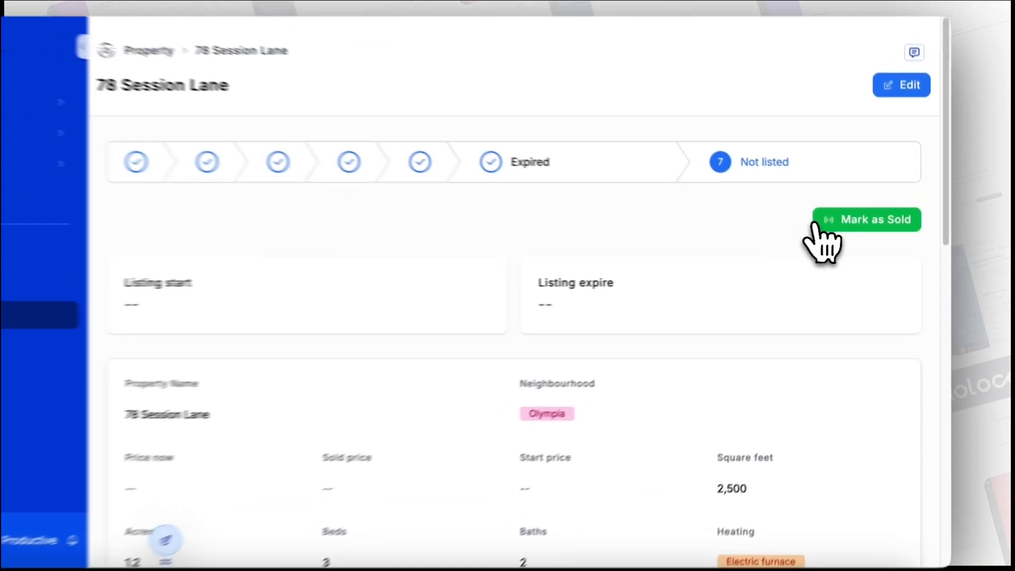
pyautogui.click(820, 226)
pyautogui.click(635, 299)
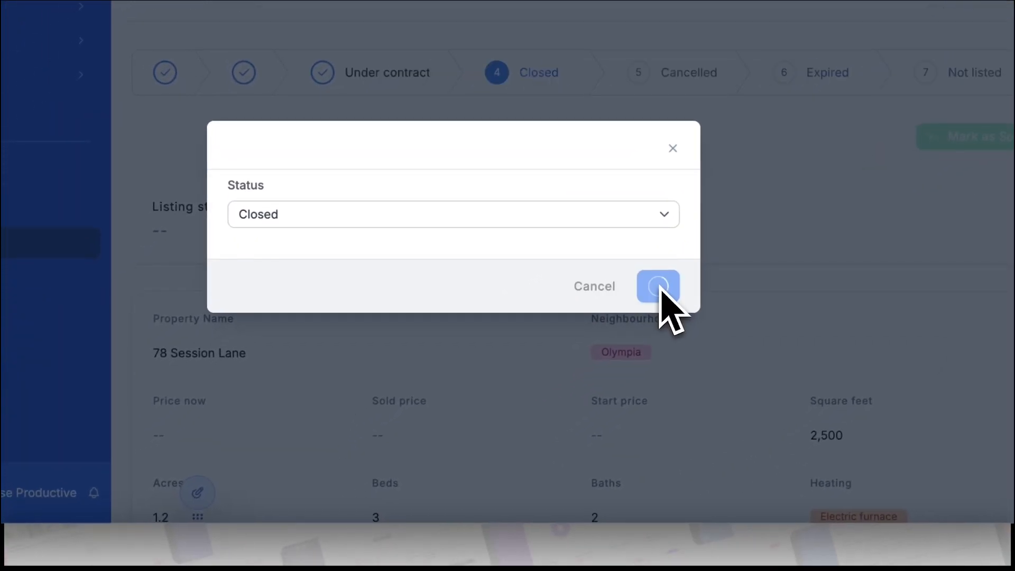